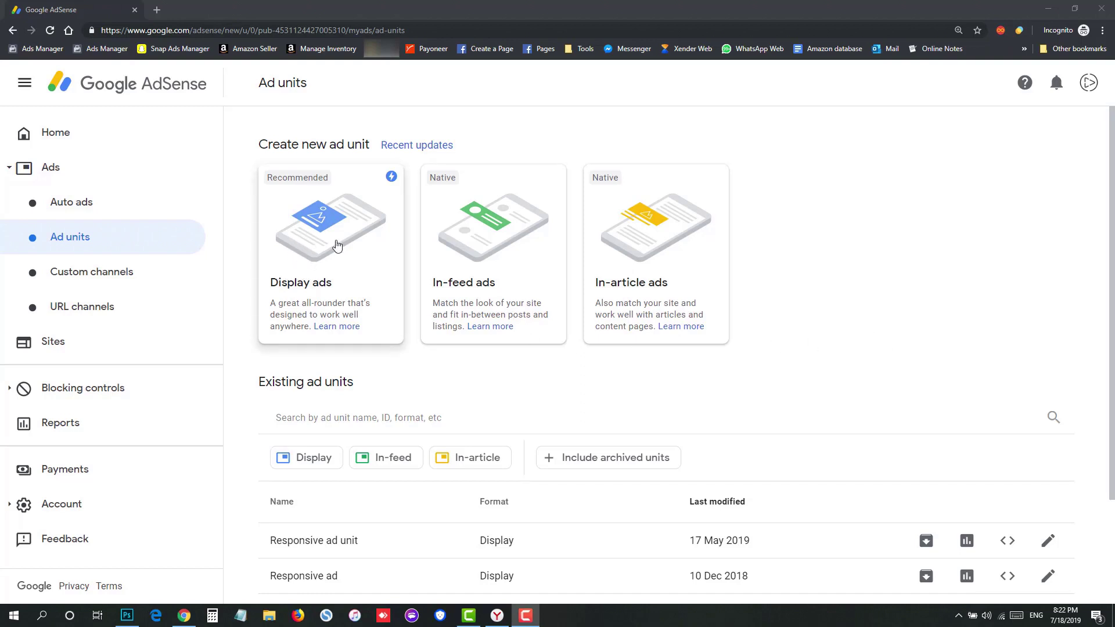
Create a responsive display ad unit named "Responsive header" and return to the ad units list.
click(300, 281)
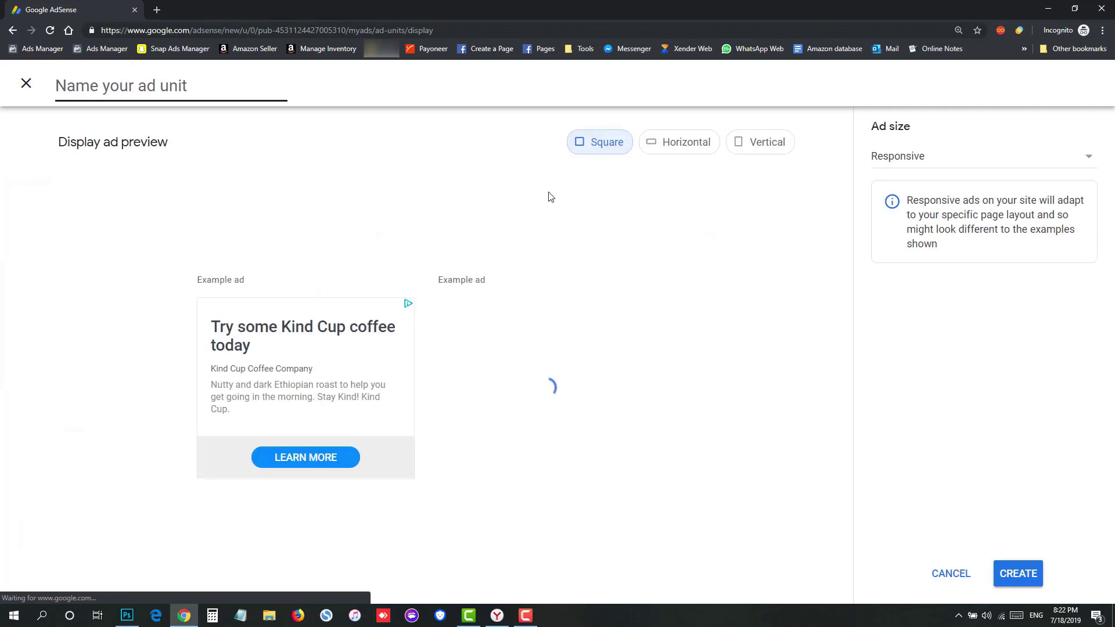
text(R)
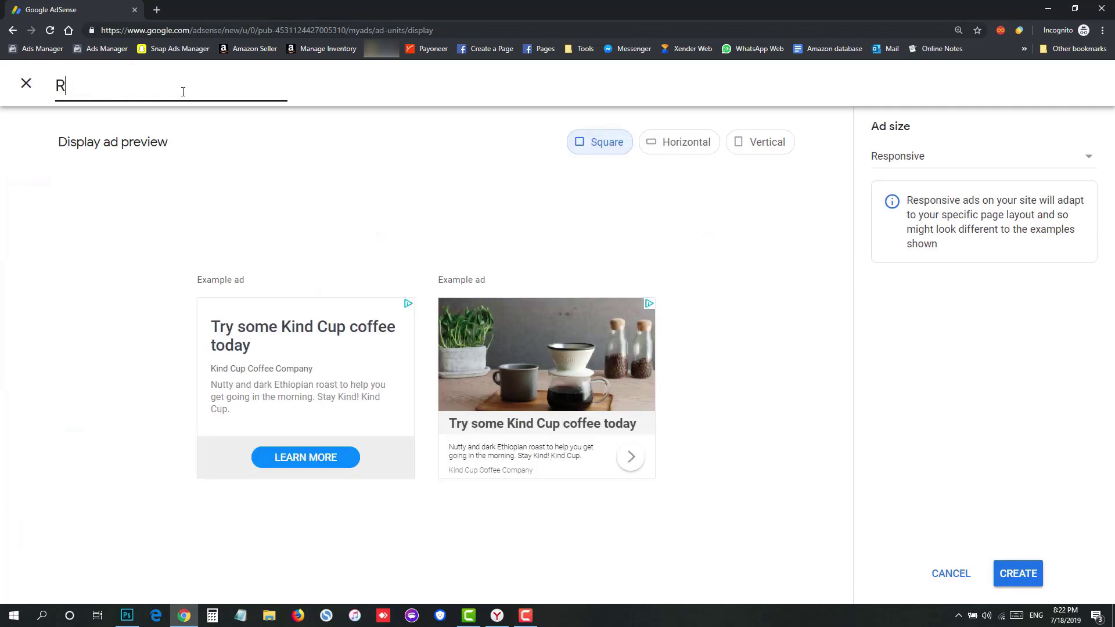
text(esponsive)
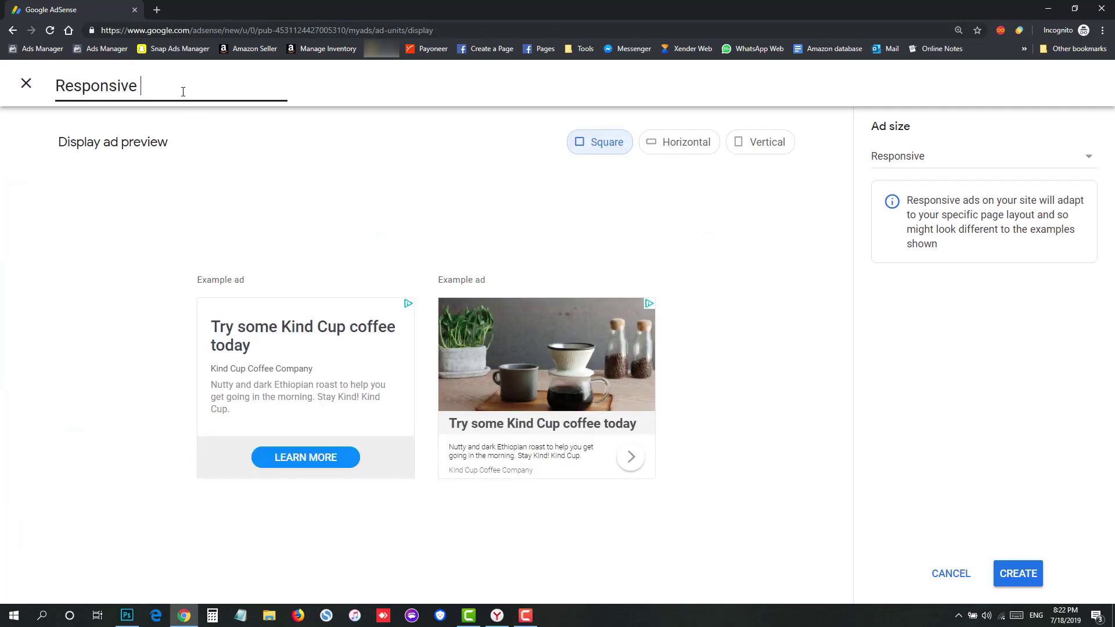
text( header)
click(1014, 573)
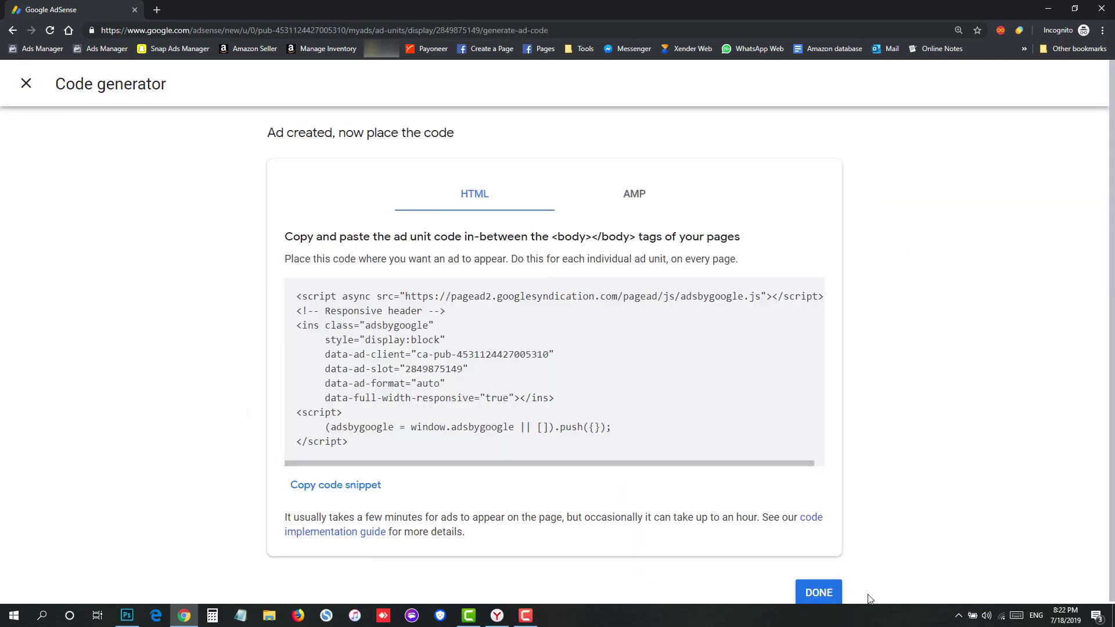
click(826, 591)
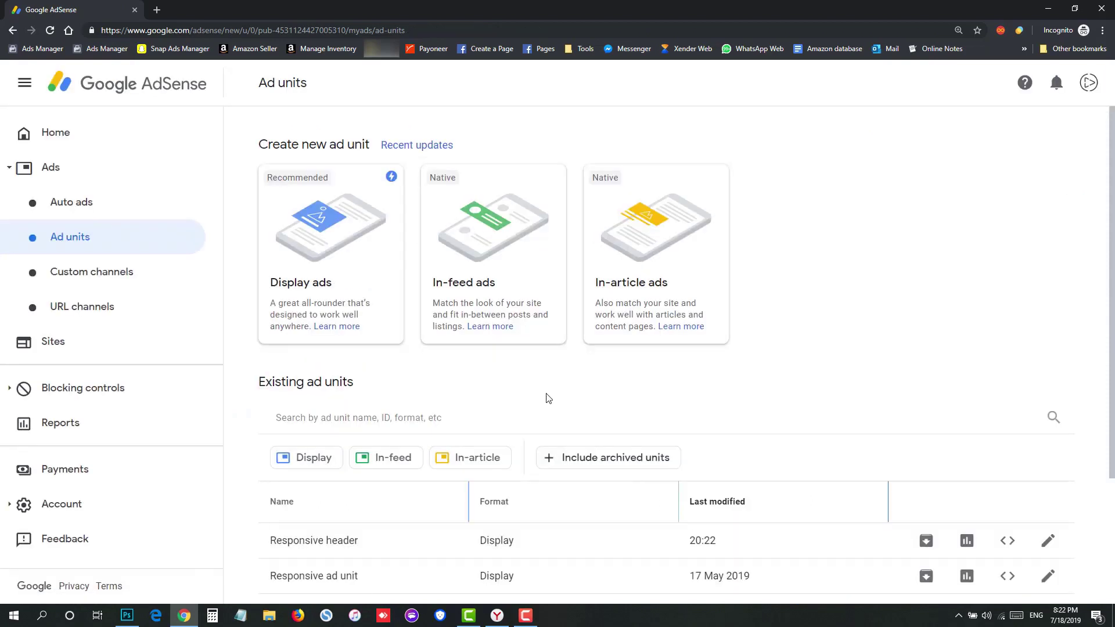
Create a second responsive display ad unit named "Responsive N2" and finish without copying its code.
click(325, 254)
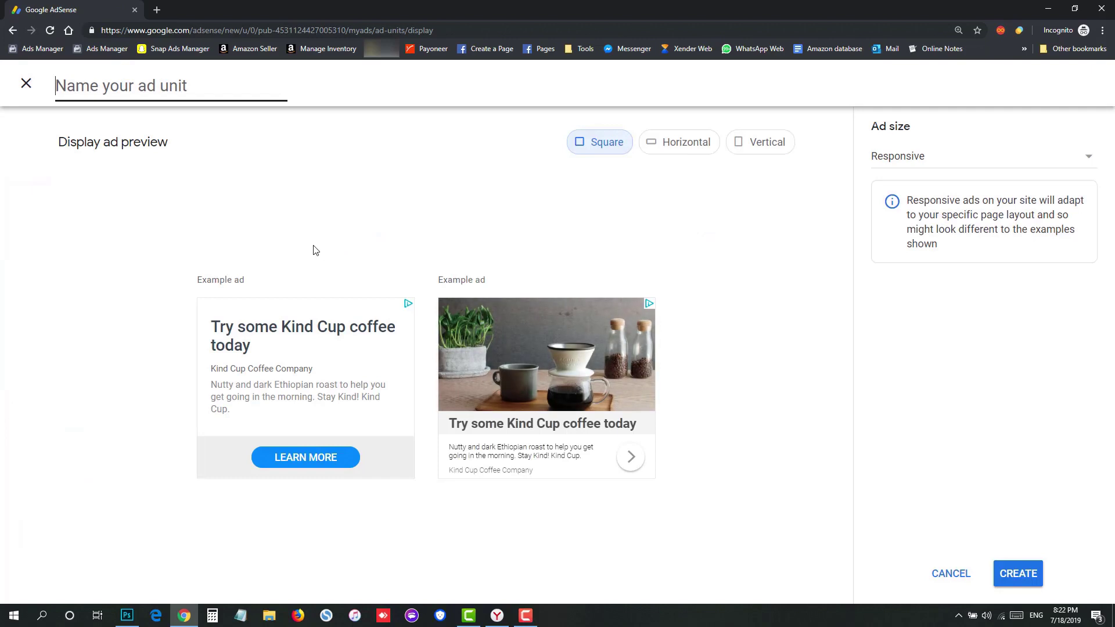
click(27, 84)
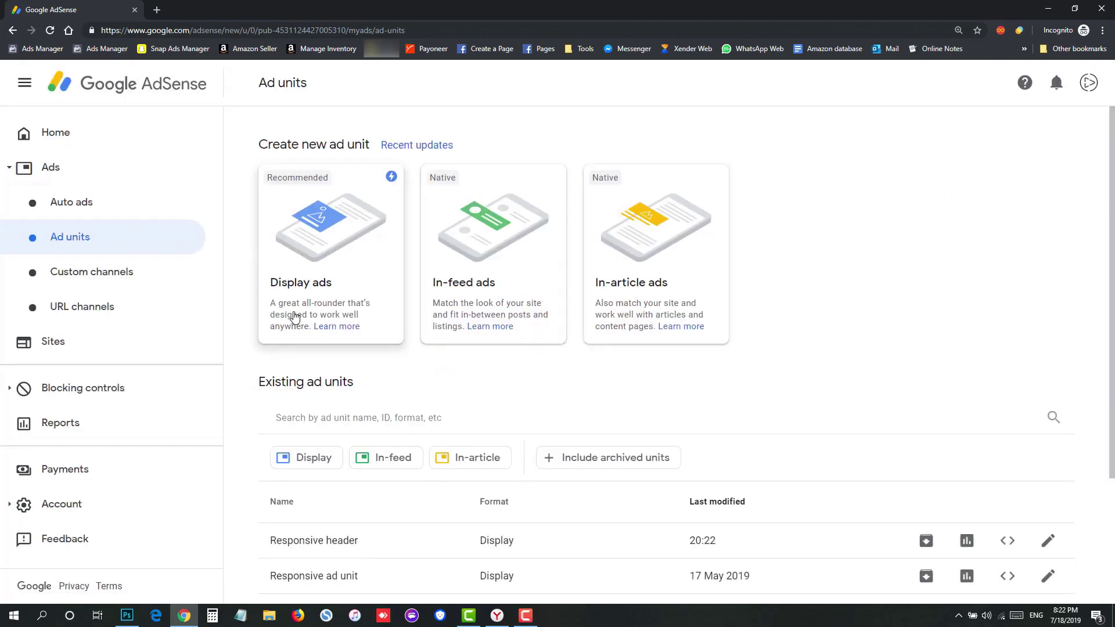
click(303, 251)
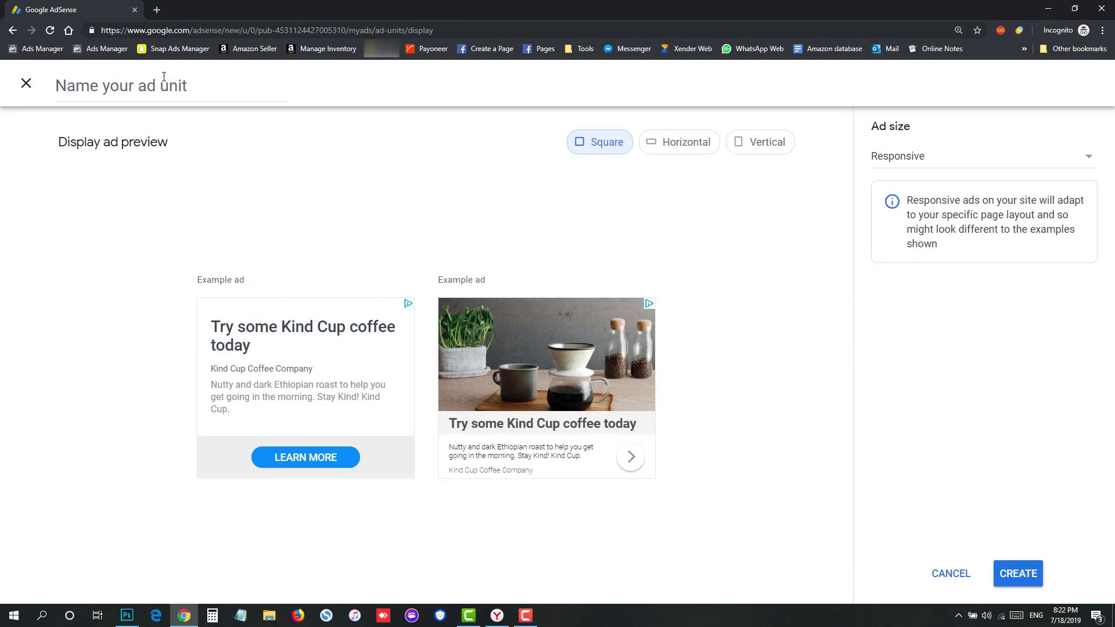
click(141, 83)
text(E)
key(BackSpace)
text(Res)
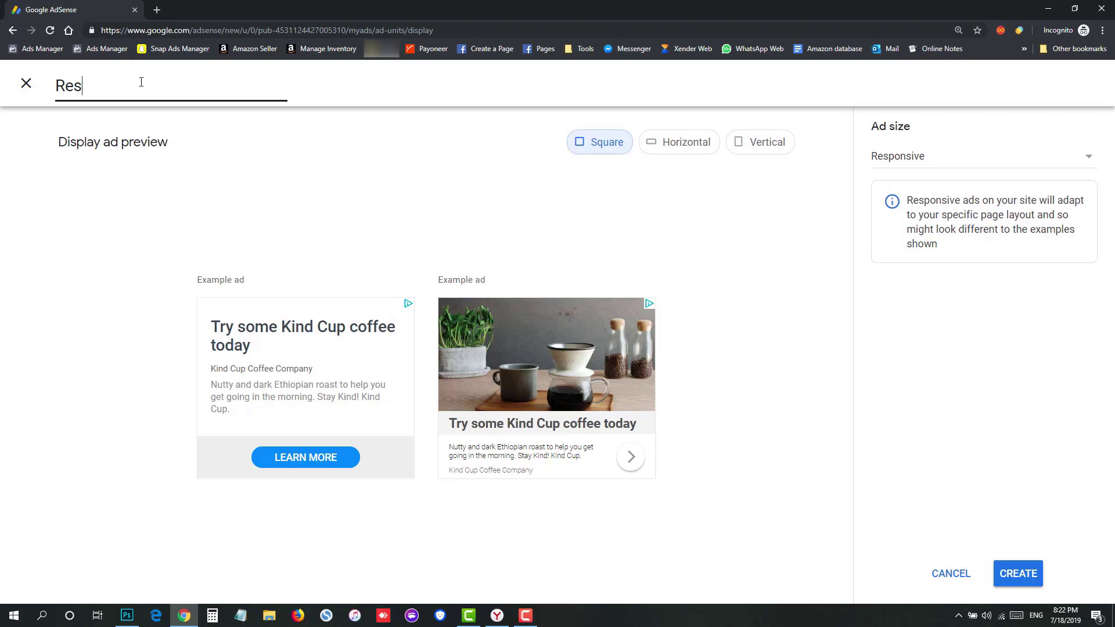
text(ponsive N2)
click(1014, 573)
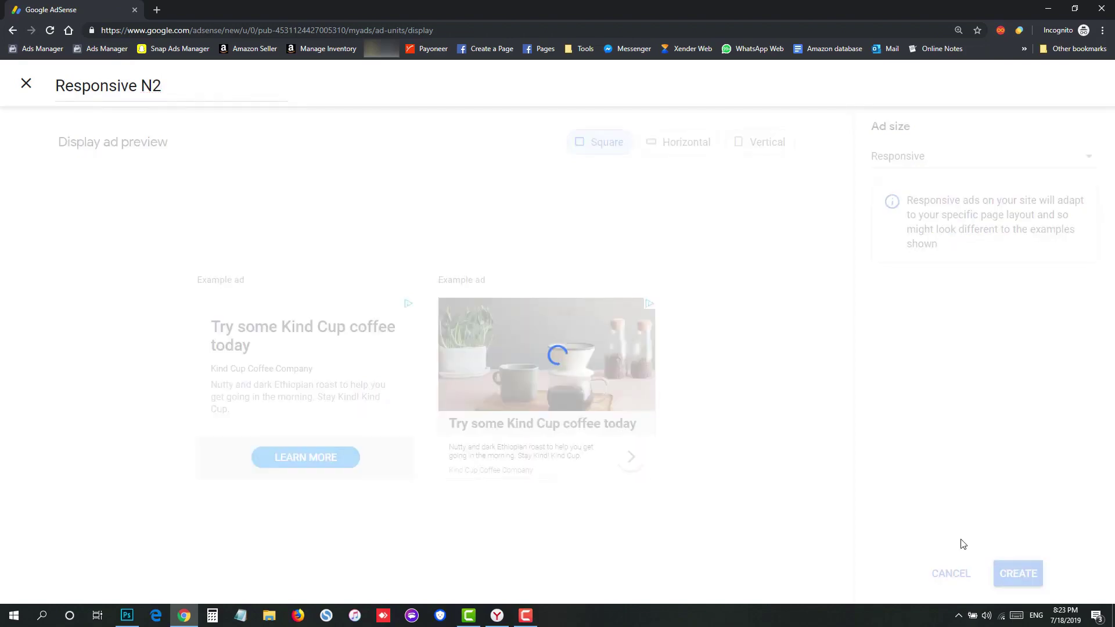
click(814, 593)
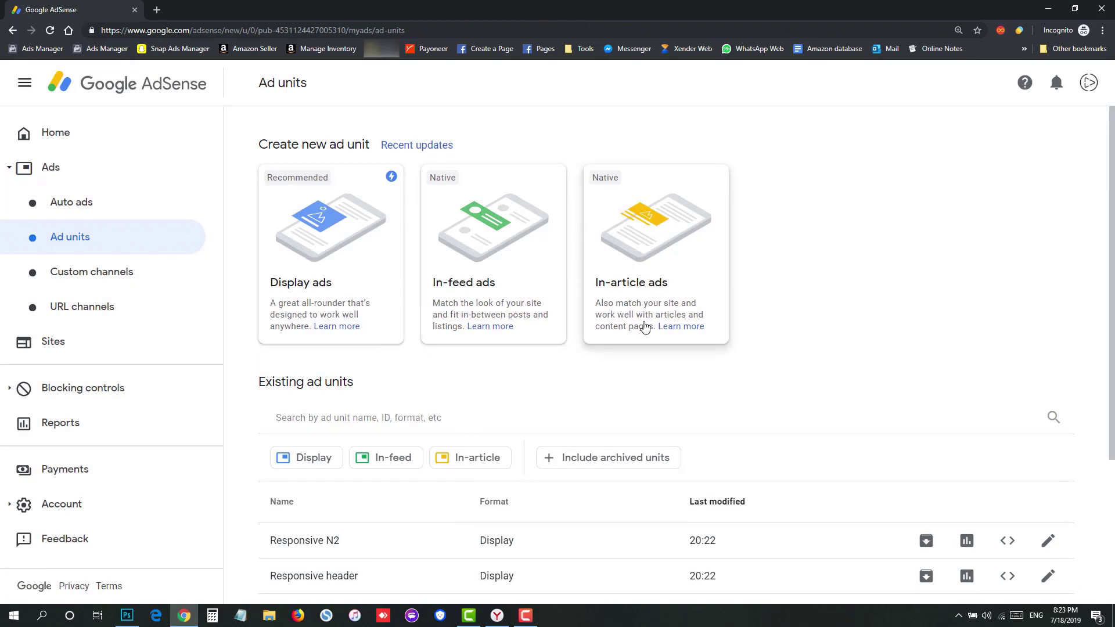
Create an in-article ad unit named "In article below image", save it and return to the ad units list.
click(644, 244)
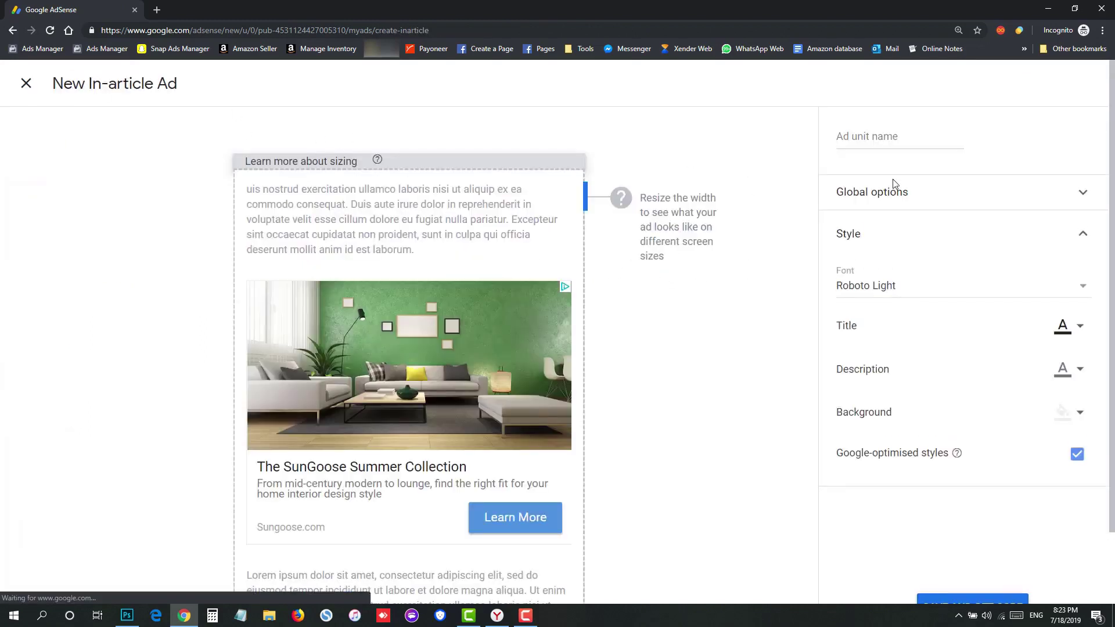
click(869, 134)
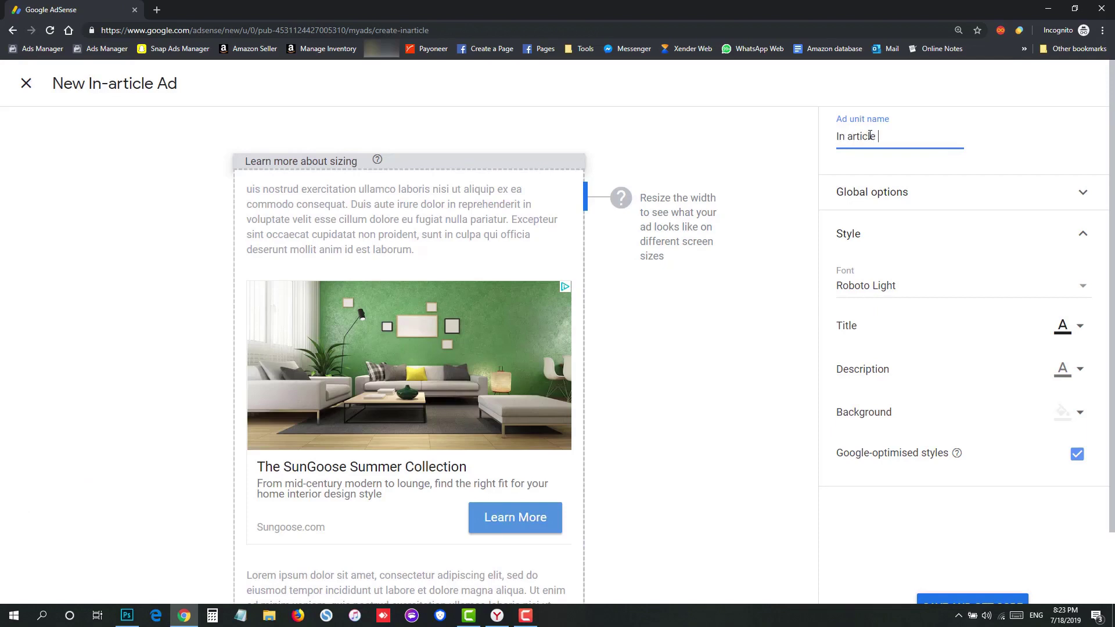
text(In article below image)
click(998, 152)
scroll(977, 549, down, 2)
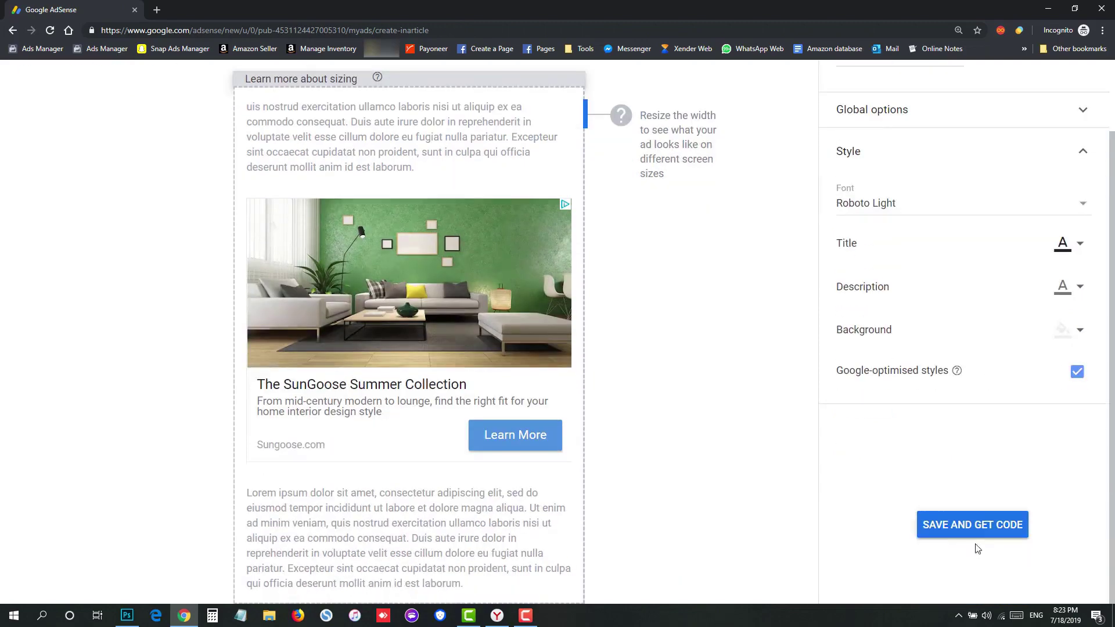
click(976, 531)
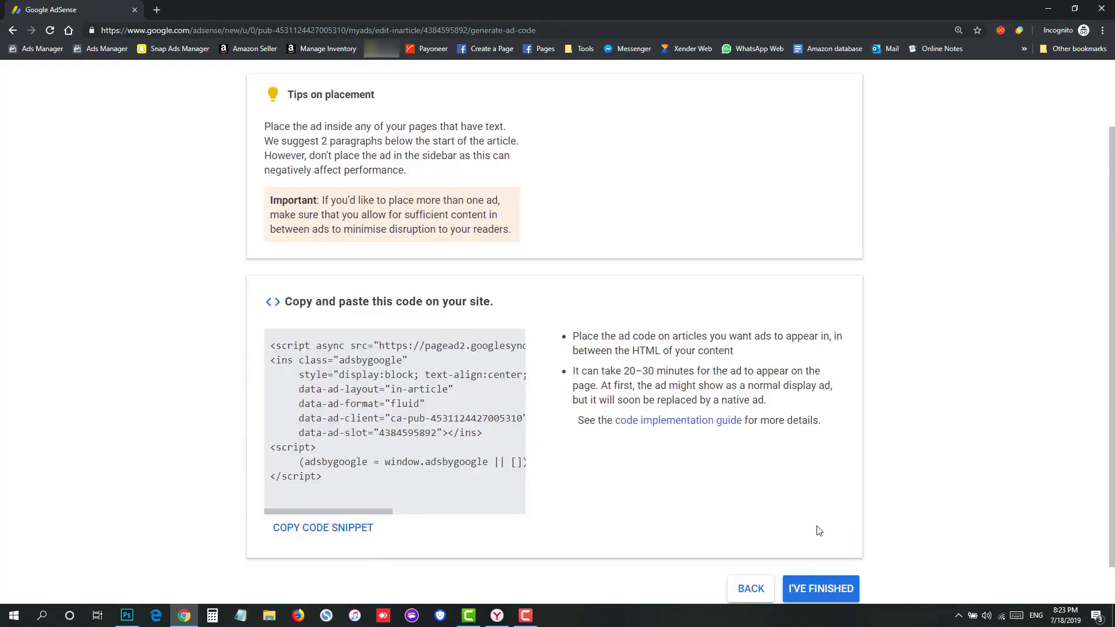
click(823, 587)
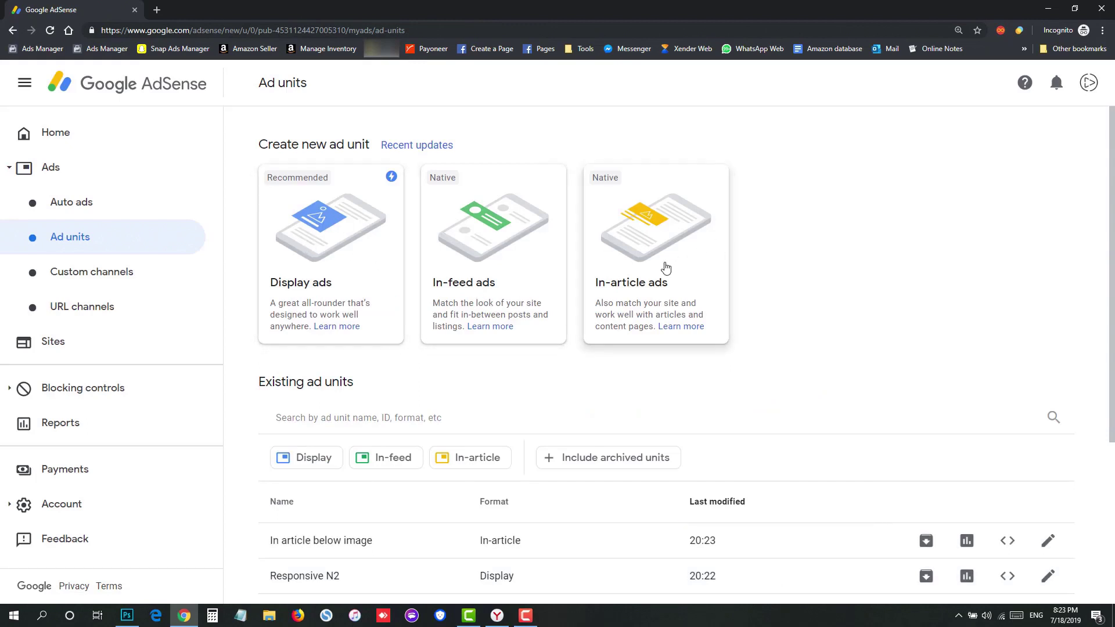
Create an in-article ad unit named "In article next" with a dark grey title colour and save it.
click(665, 242)
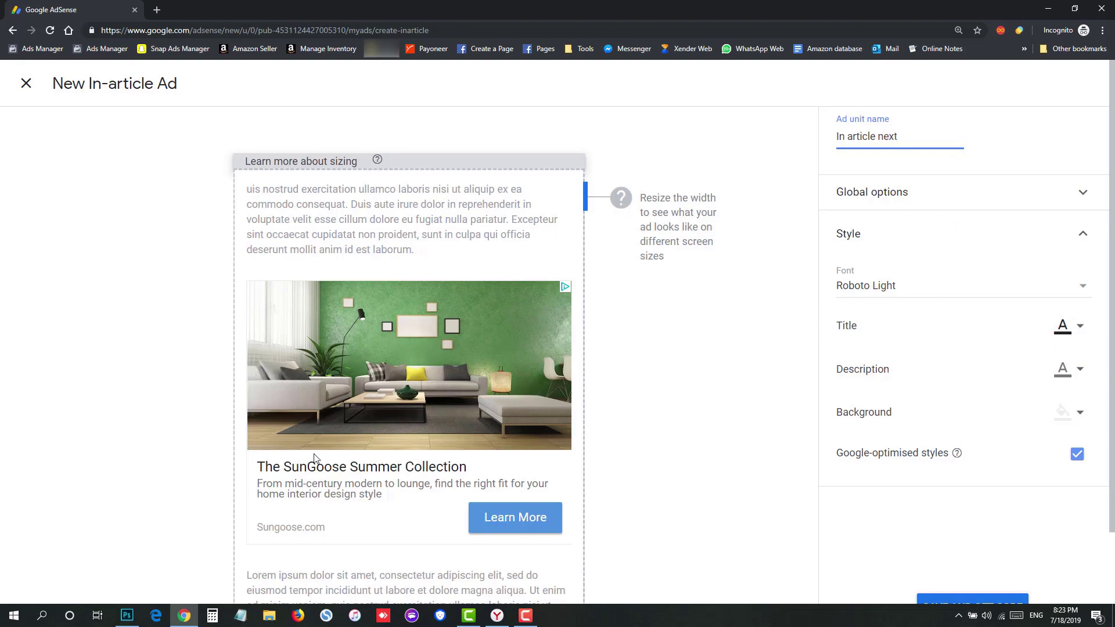
click(260, 466)
click(1070, 326)
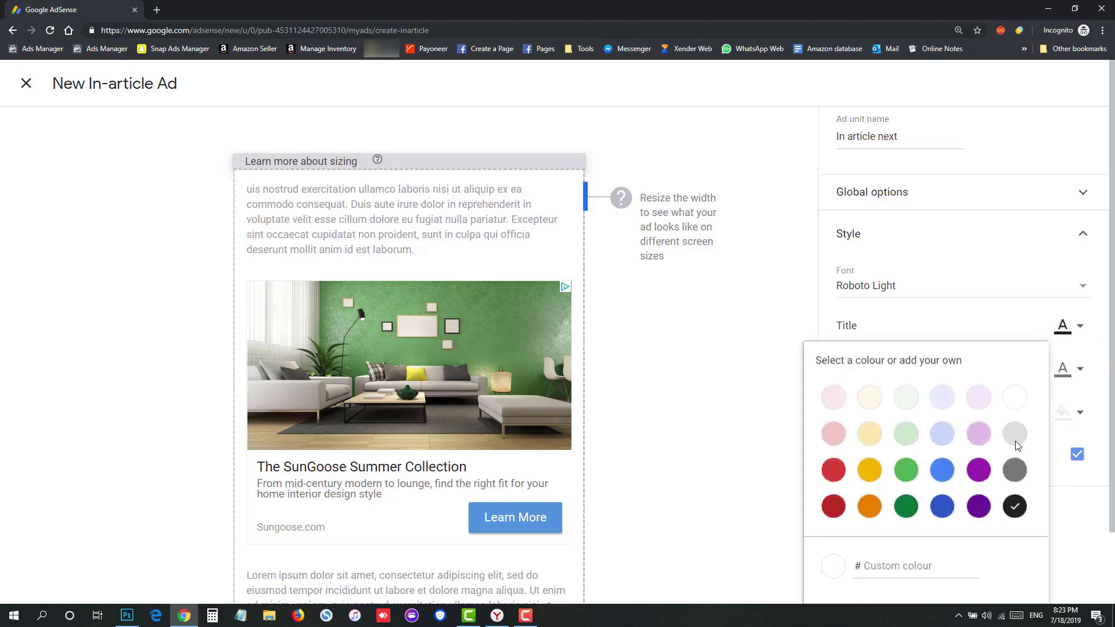
click(1015, 470)
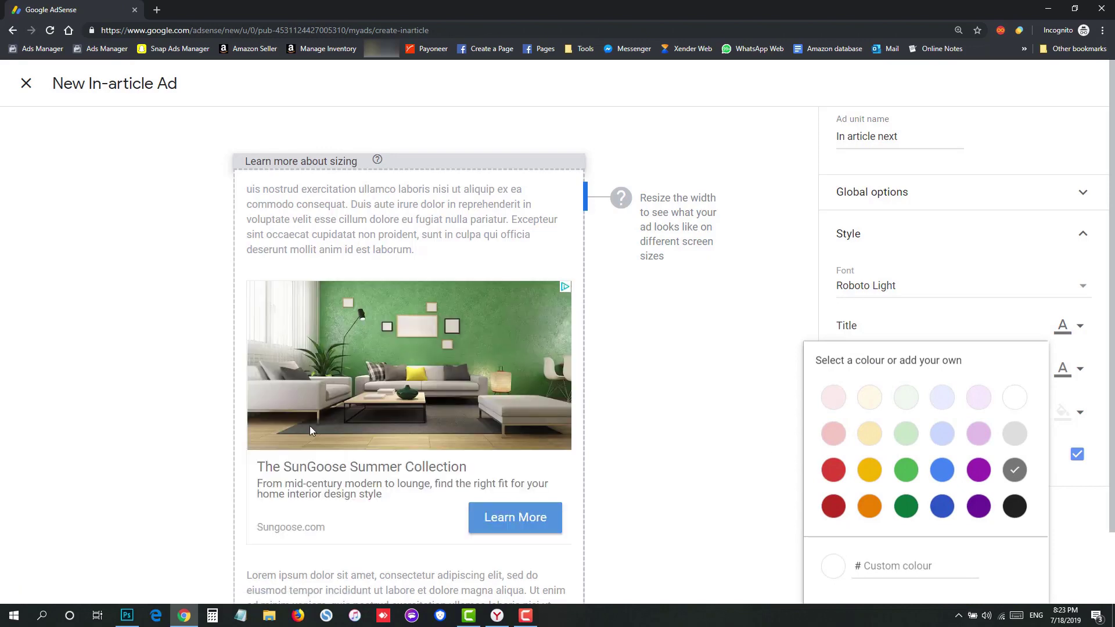
click(282, 471)
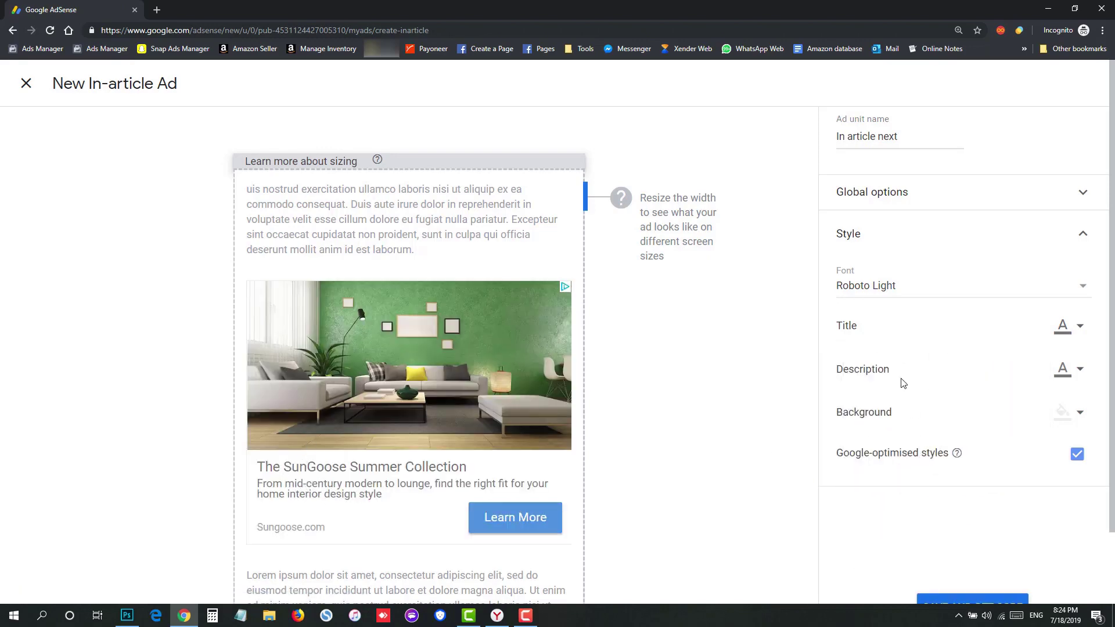
scroll(1002, 493, down, 3)
click(946, 532)
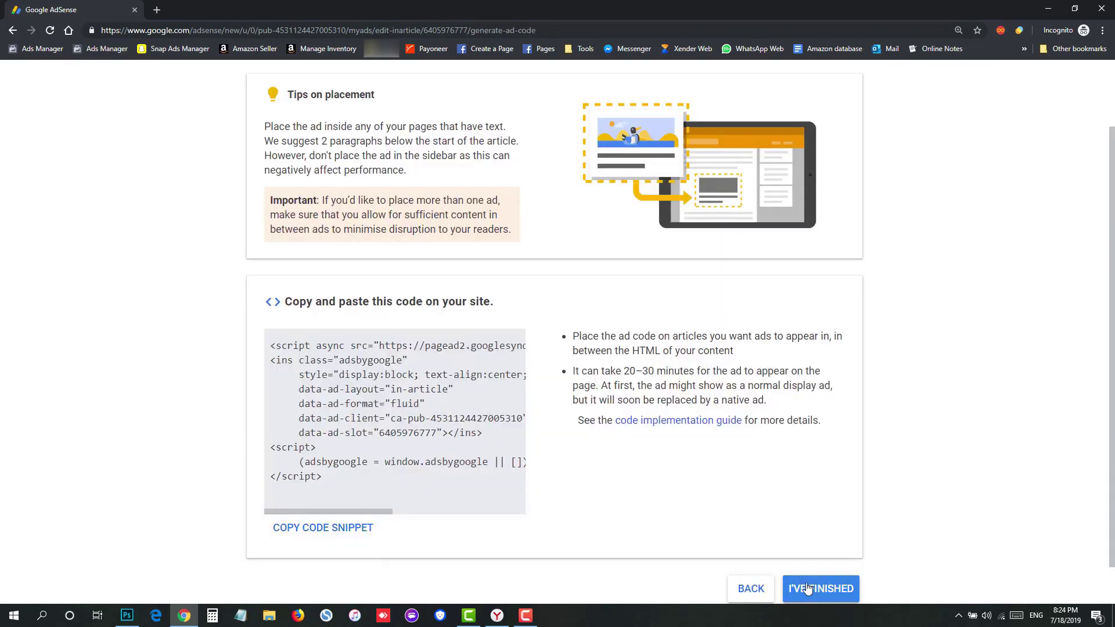
click(818, 588)
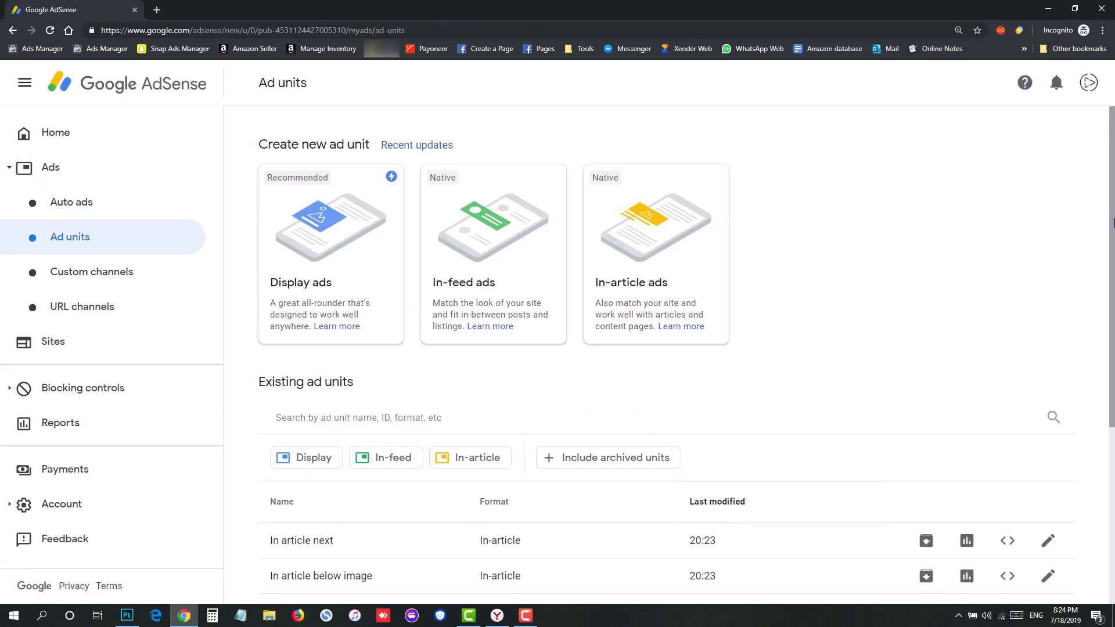
Review the newly created display and in-article ad units in the list of existing ad units.
drag(1110, 193, 1110, 234)
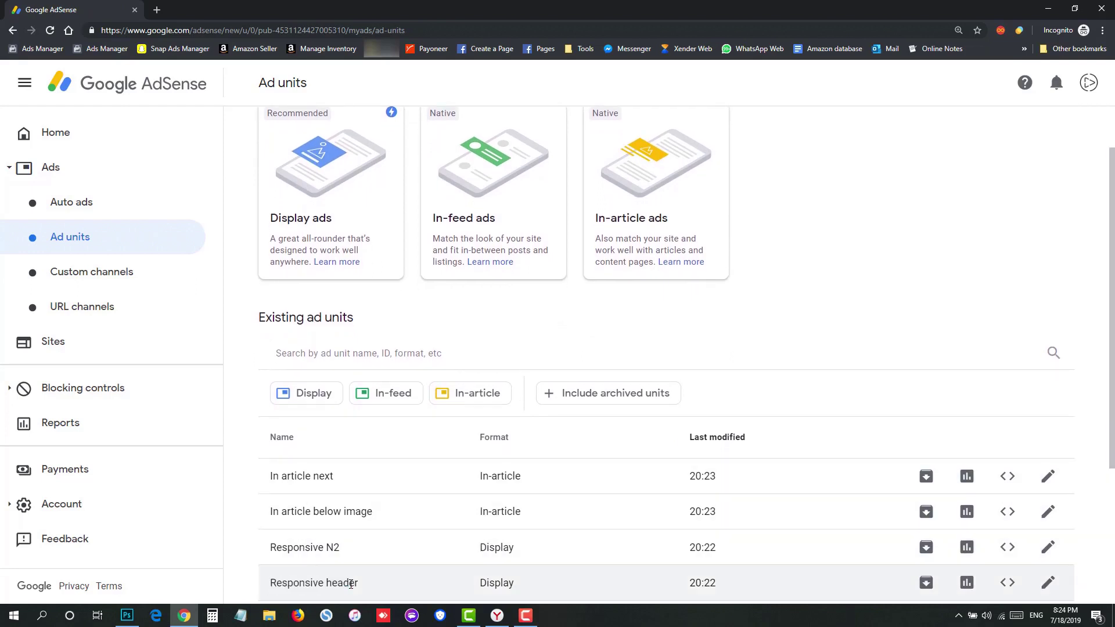
drag(270, 546, 336, 560)
click(334, 549)
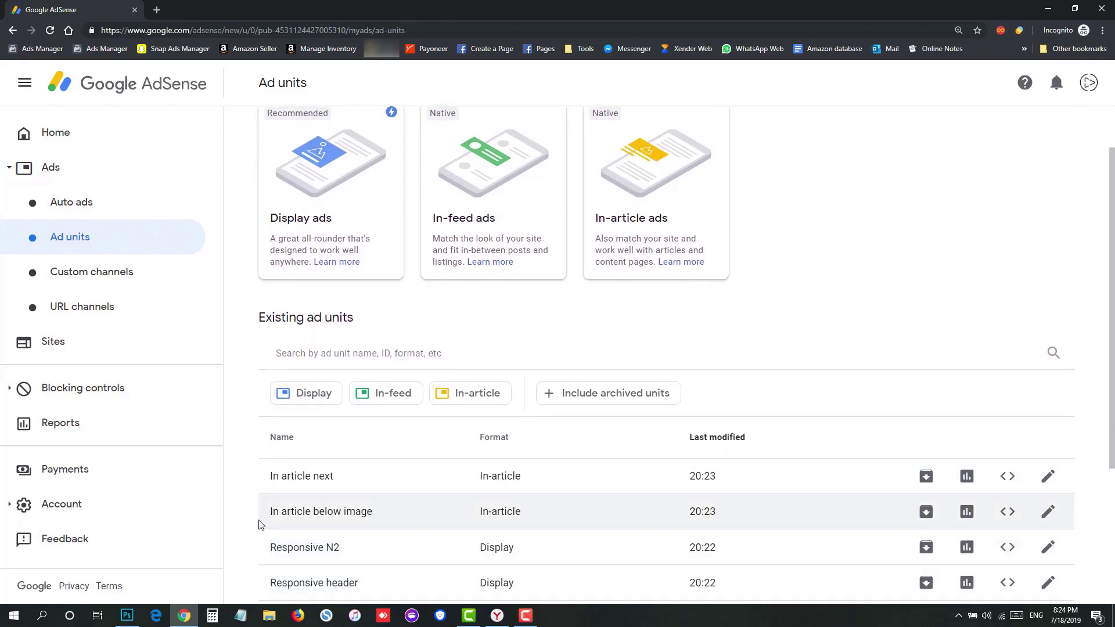
drag(269, 514, 374, 530)
click(341, 514)
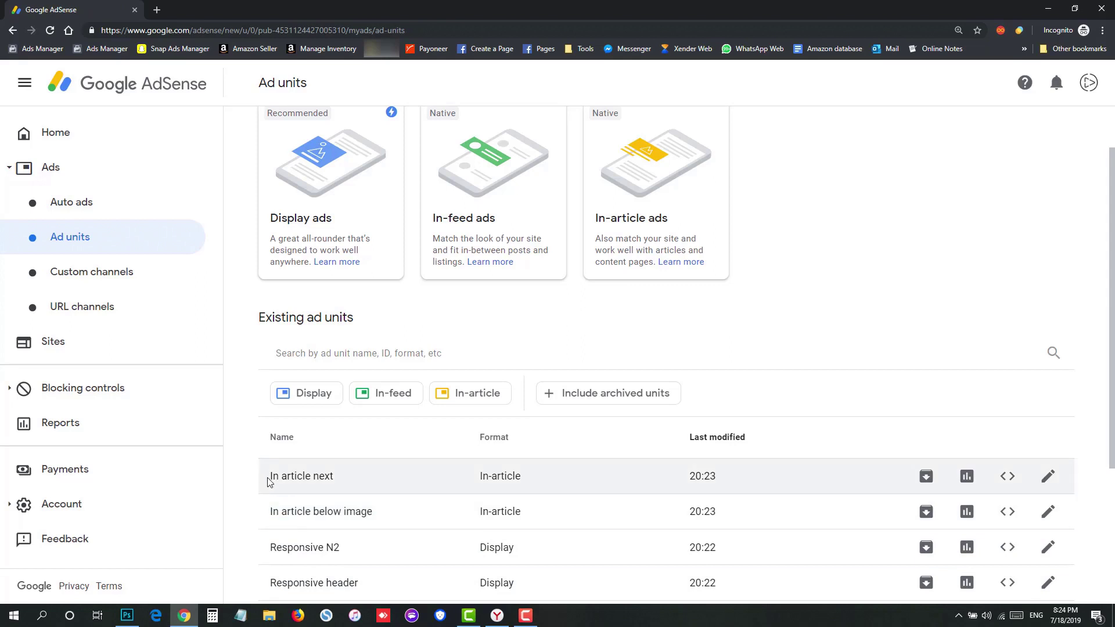
drag(269, 472, 339, 495)
click(318, 488)
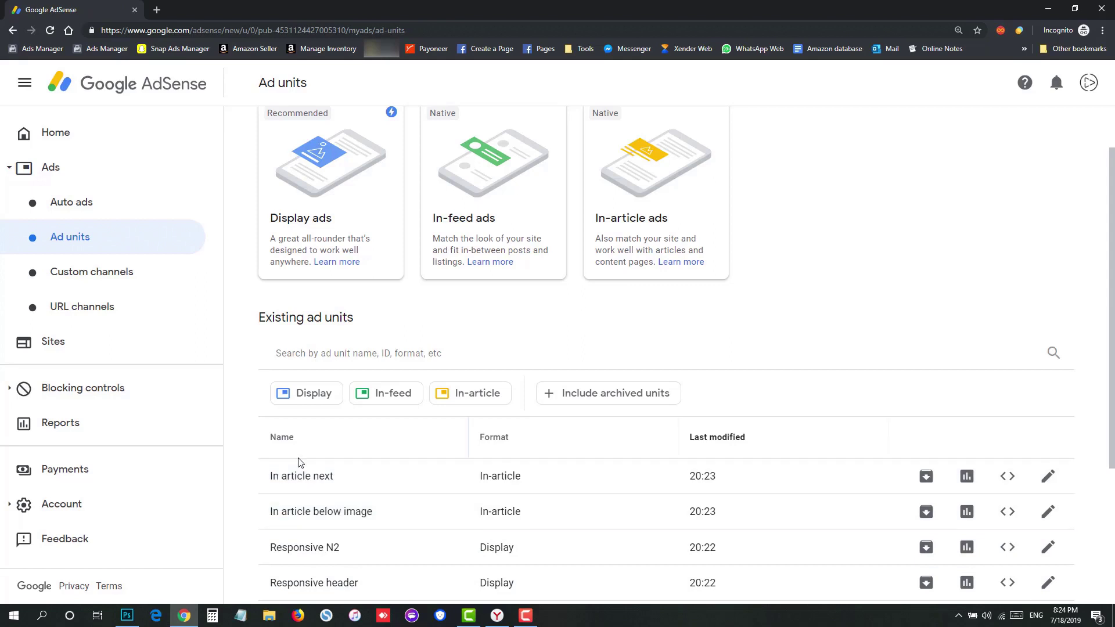
Switch to the browser with the Prefeed WordPress login page and log in as admin with the account password.
click(500, 618)
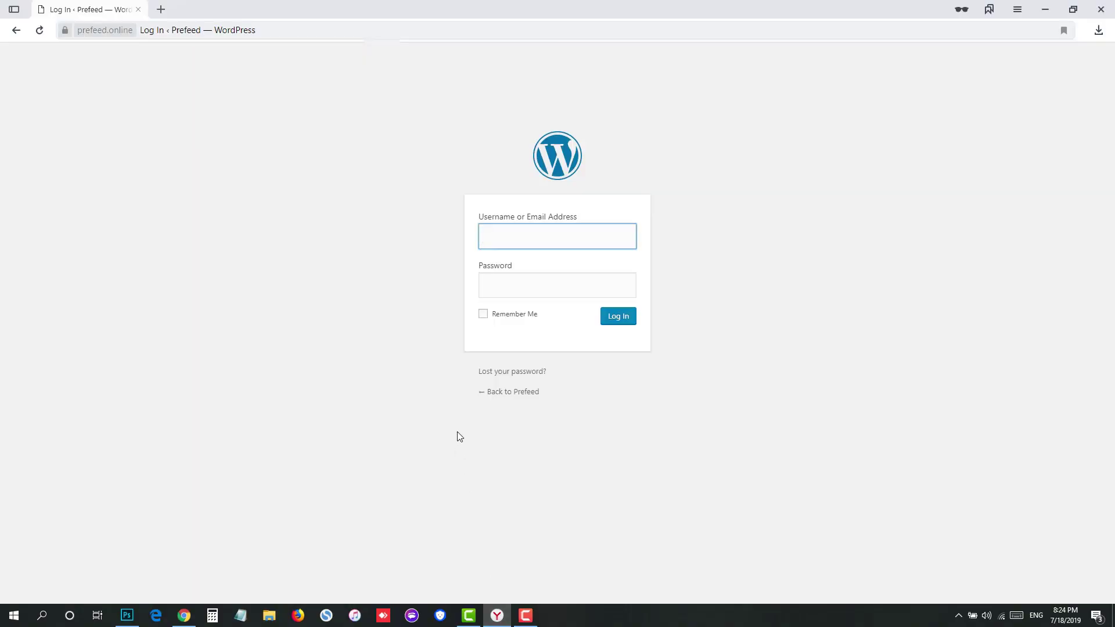
text(admin)
key(Tab)
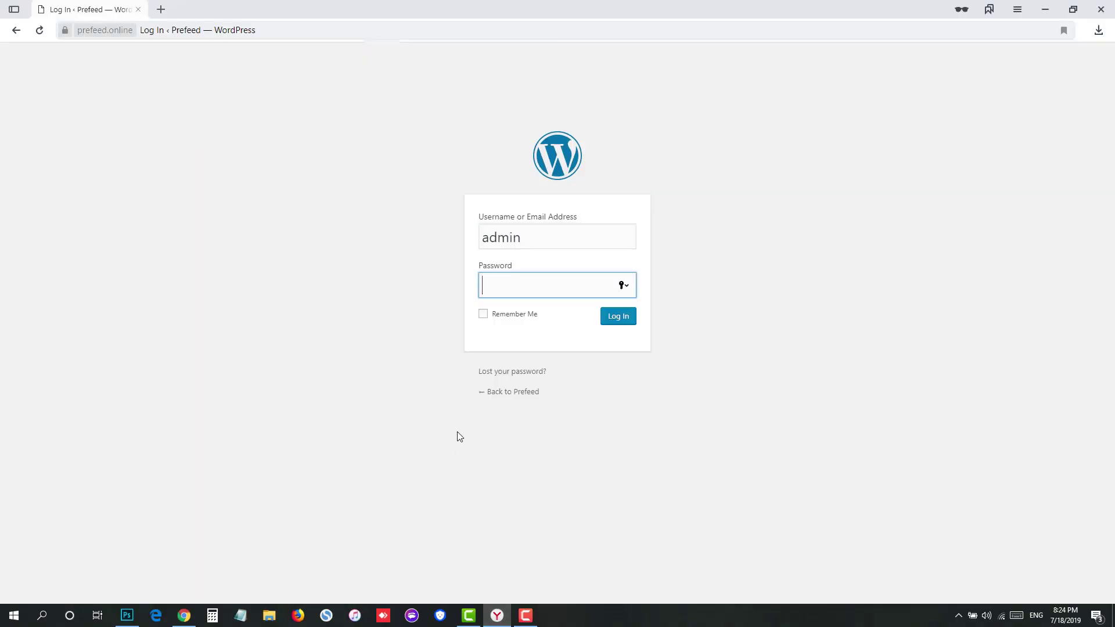
text(*****)
double_click(532, 238)
click(526, 284)
double_click(526, 284)
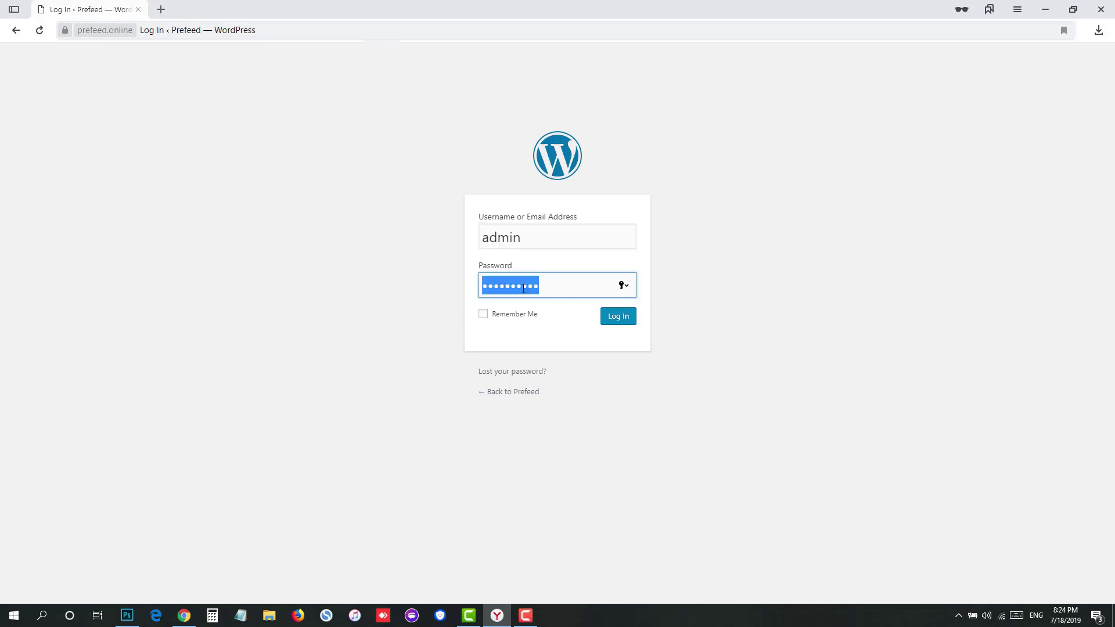
click(525, 285)
click(618, 316)
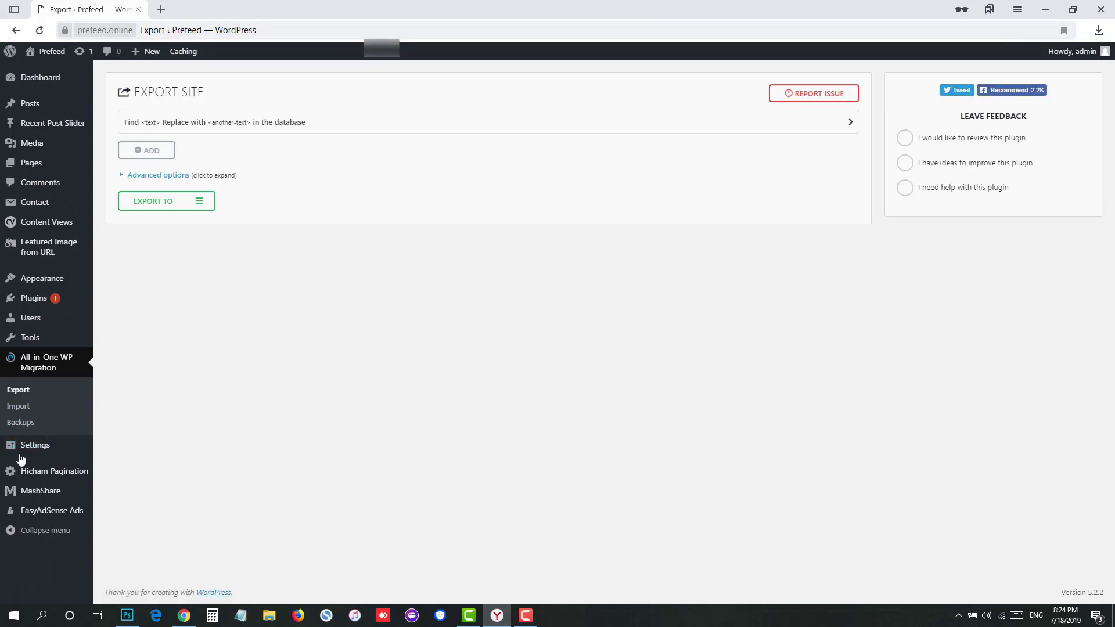
Open the Novapress theme's Single Post template (single.php) in the WordPress theme editor.
mouse_move(44, 285)
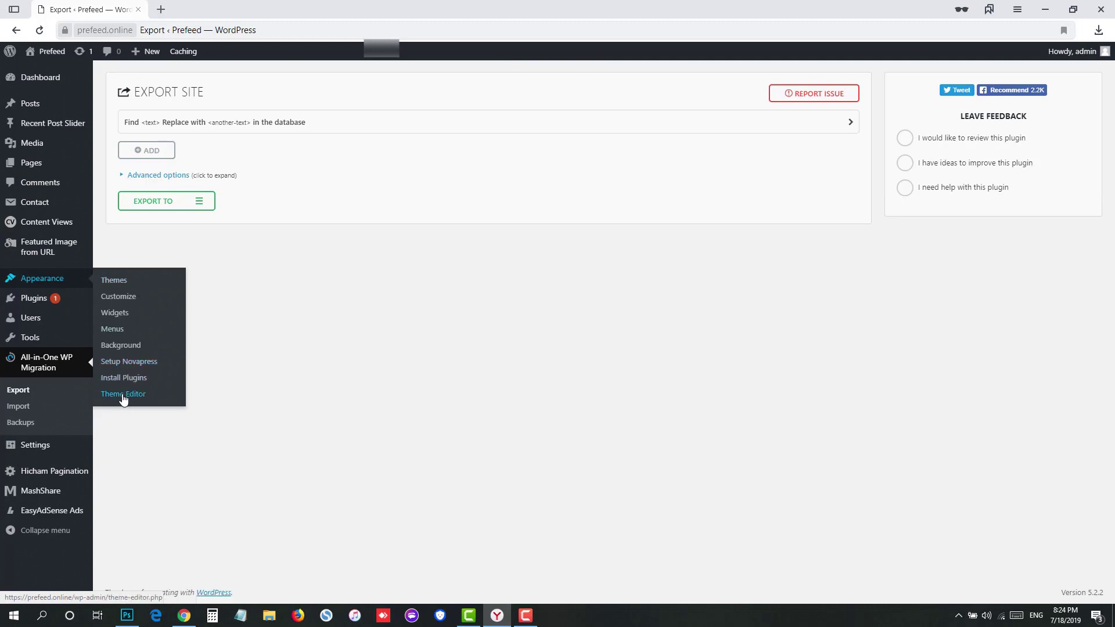
click(123, 395)
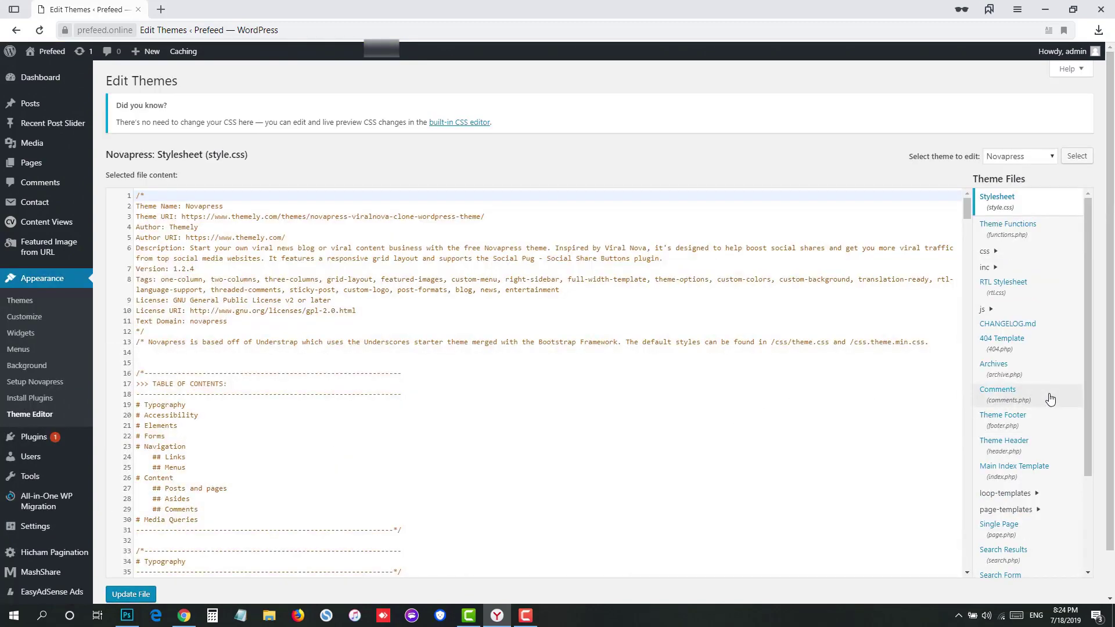
scroll(1045, 404, down, 5)
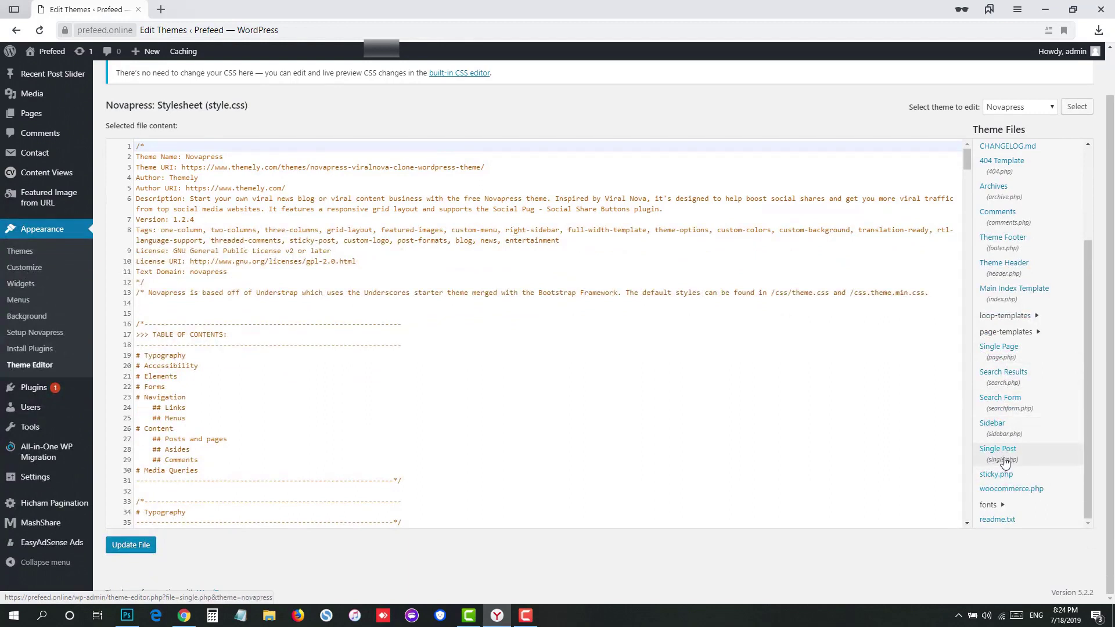
click(999, 451)
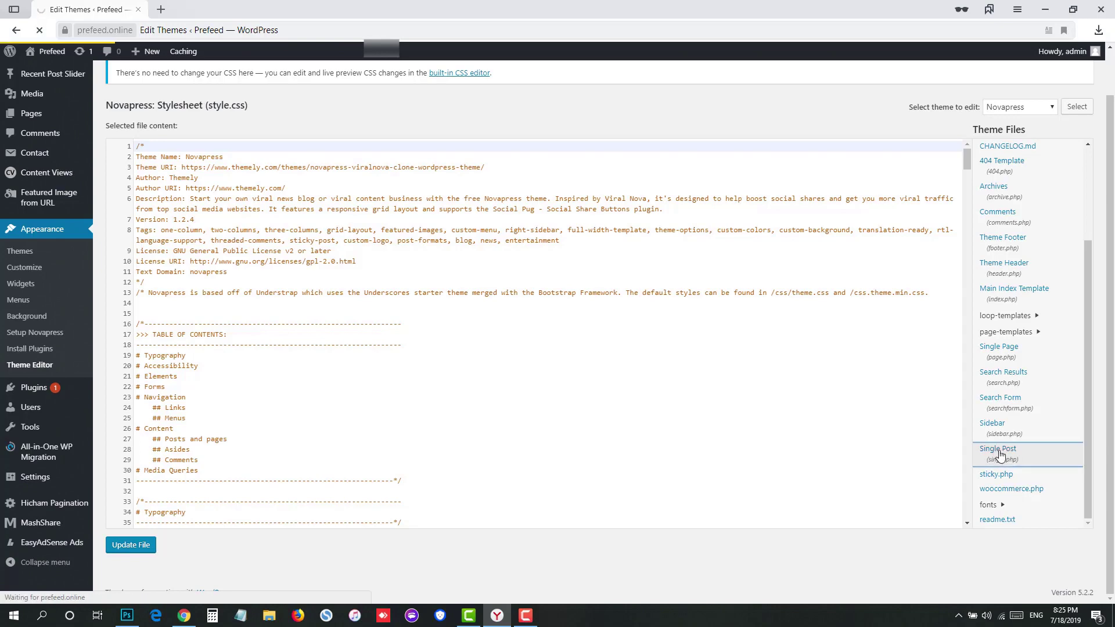
Switch to Google AdSense and copy the HTML code snippet of the "Responsive header" ad unit.
click(183, 616)
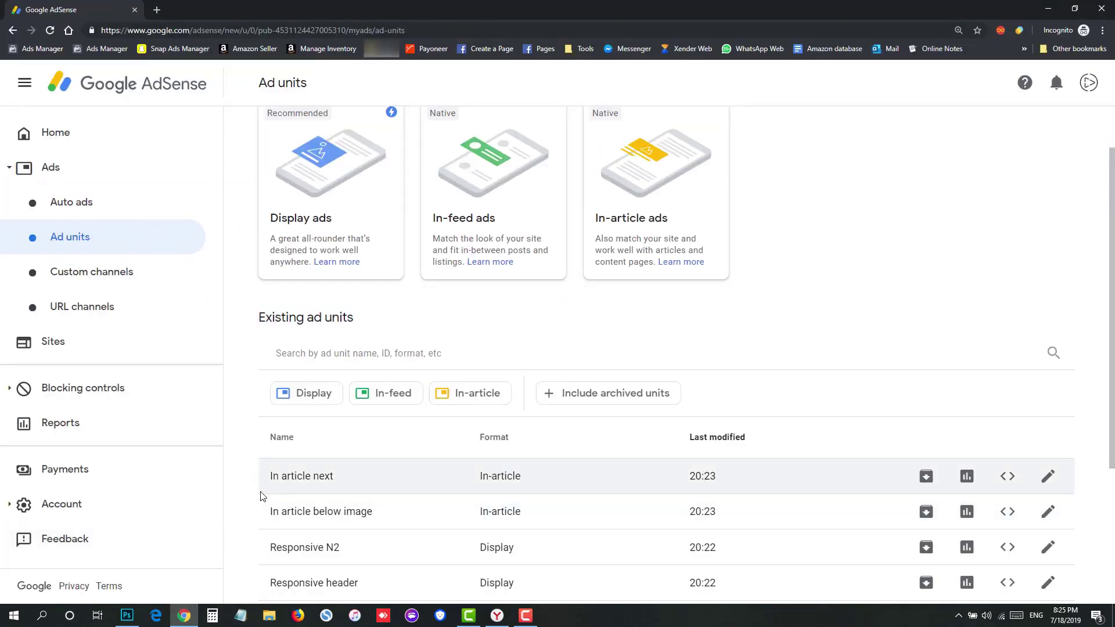
drag(298, 582, 720, 583)
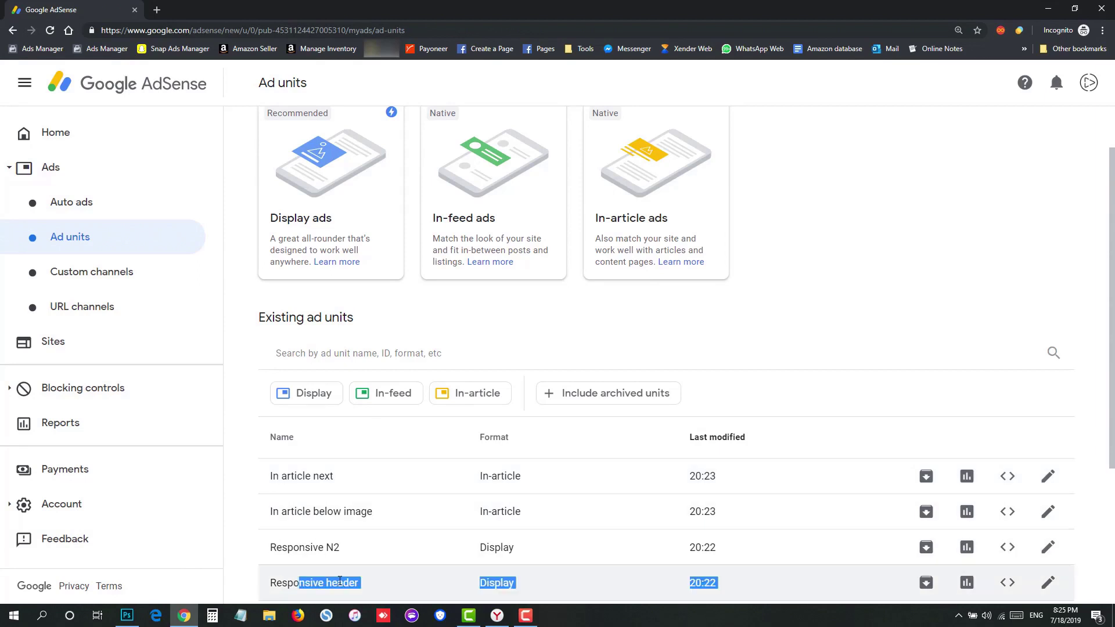
click(356, 583)
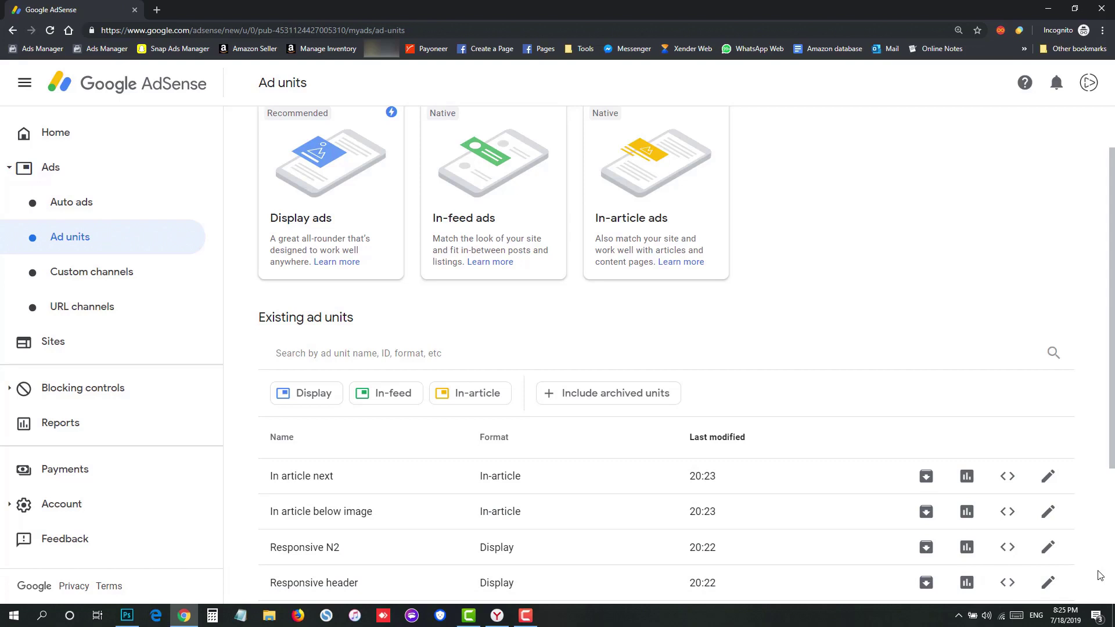
click(1001, 587)
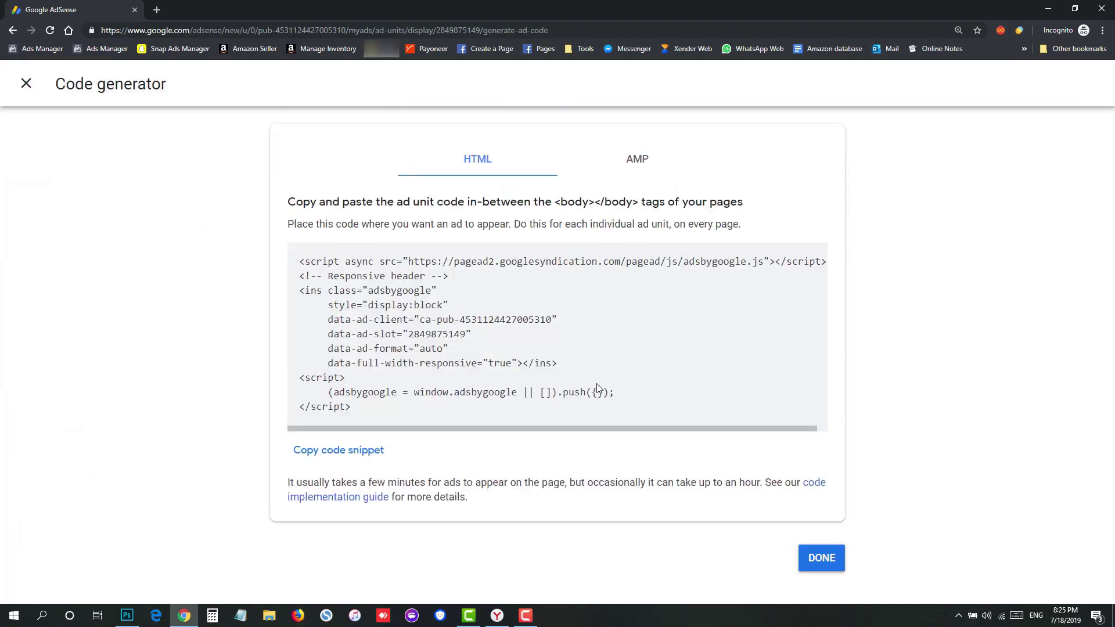
drag(381, 409, 280, 270)
click(278, 271)
click(324, 451)
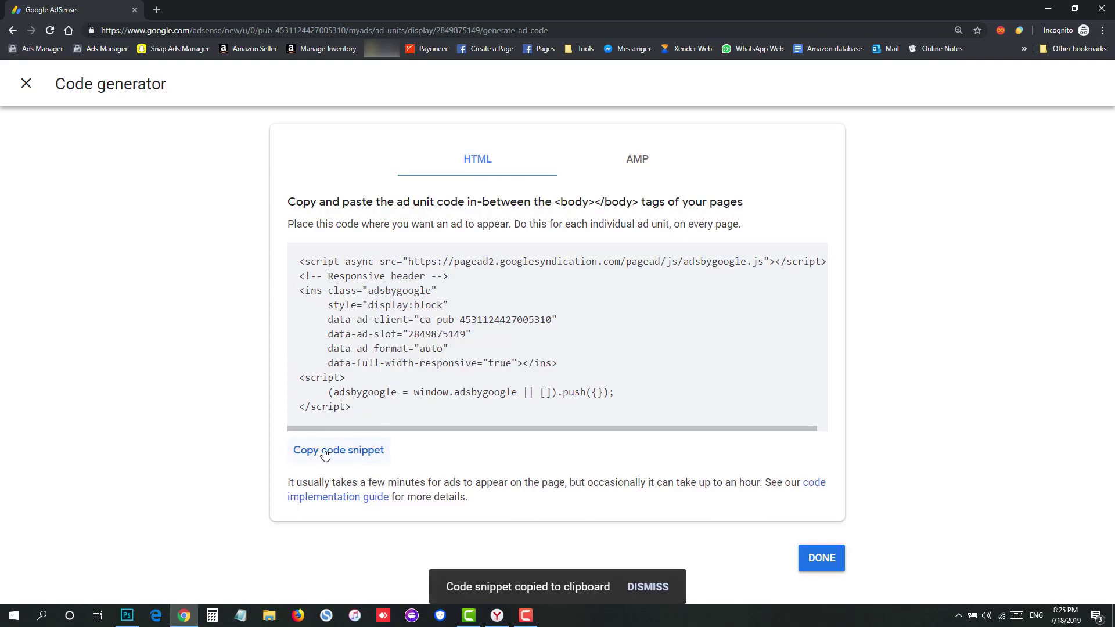
click(823, 559)
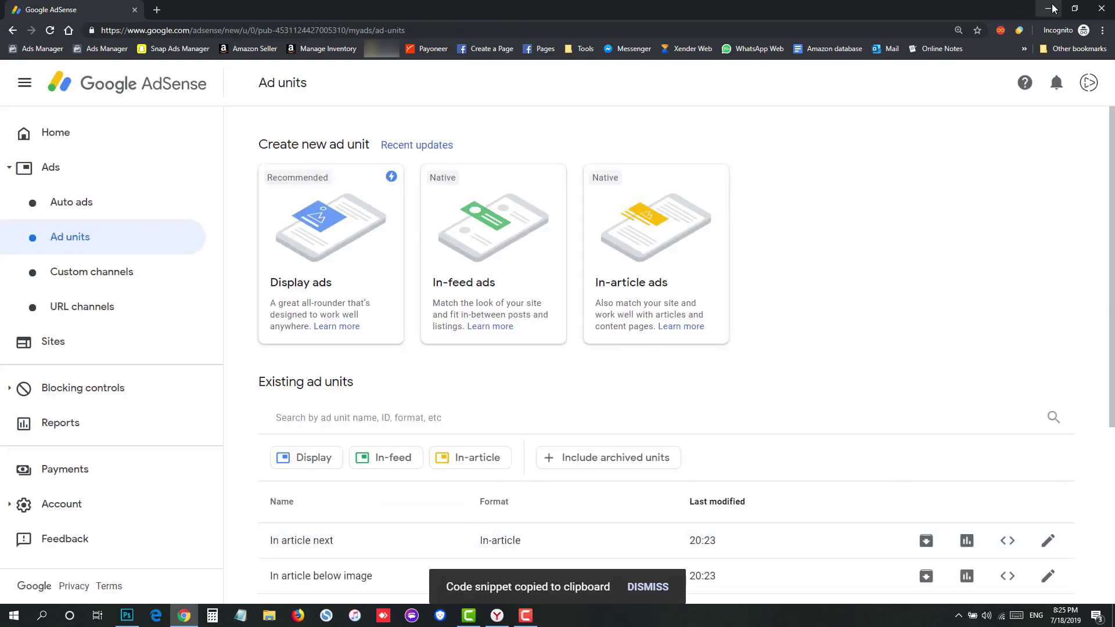
Switch back to the WordPress theme editor and paste the ad code directly below the opening content container div in single.php.
click(1049, 8)
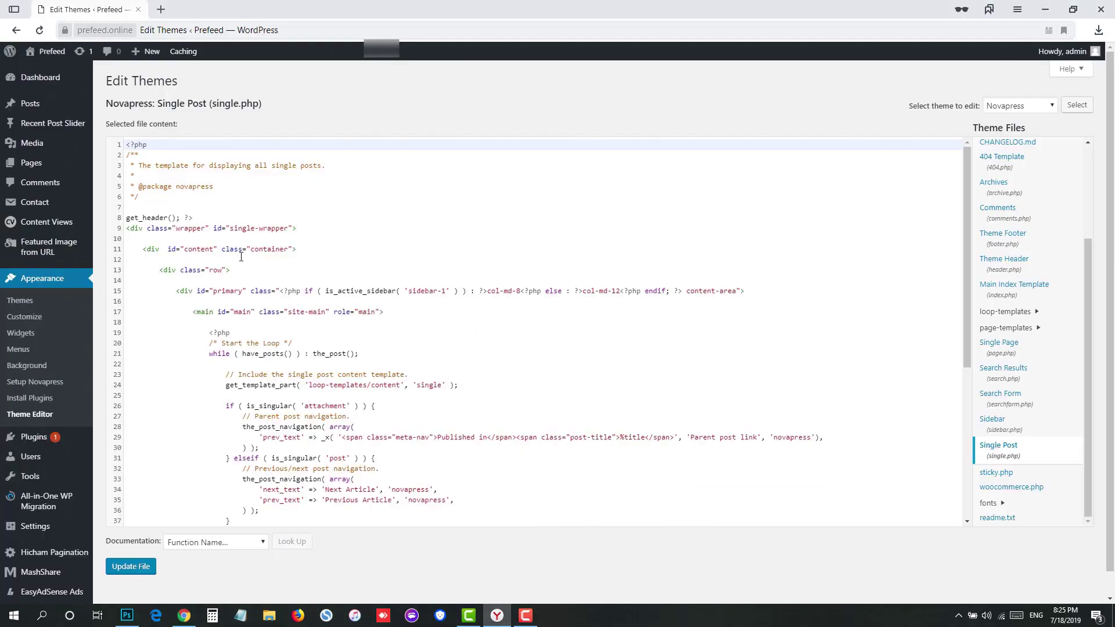
click(241, 257)
key(ctrl+v)
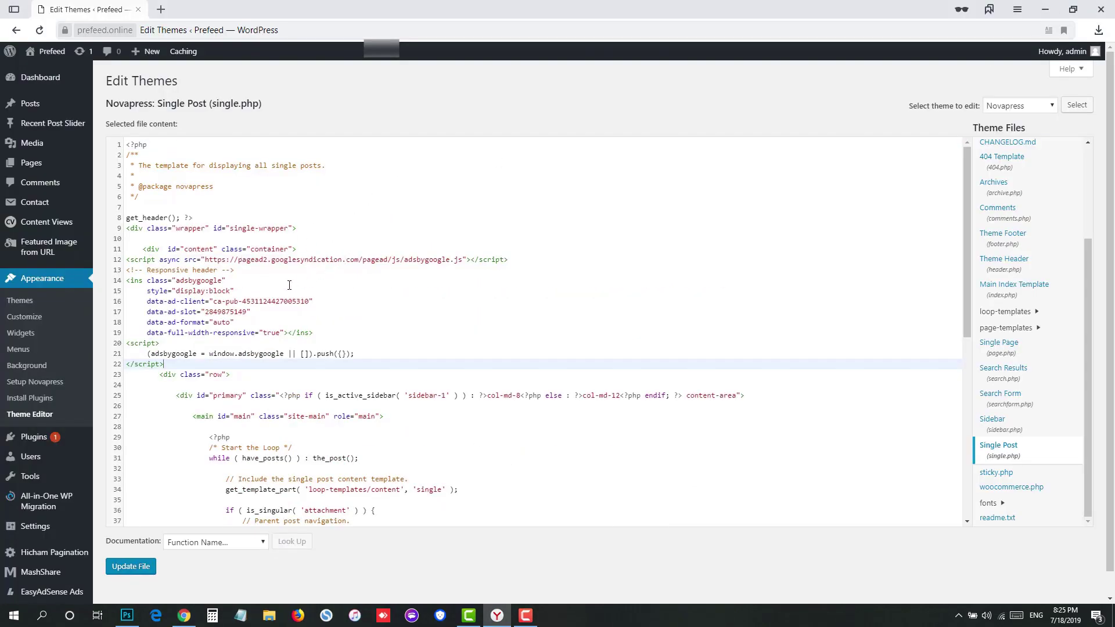
click(267, 282)
click(261, 309)
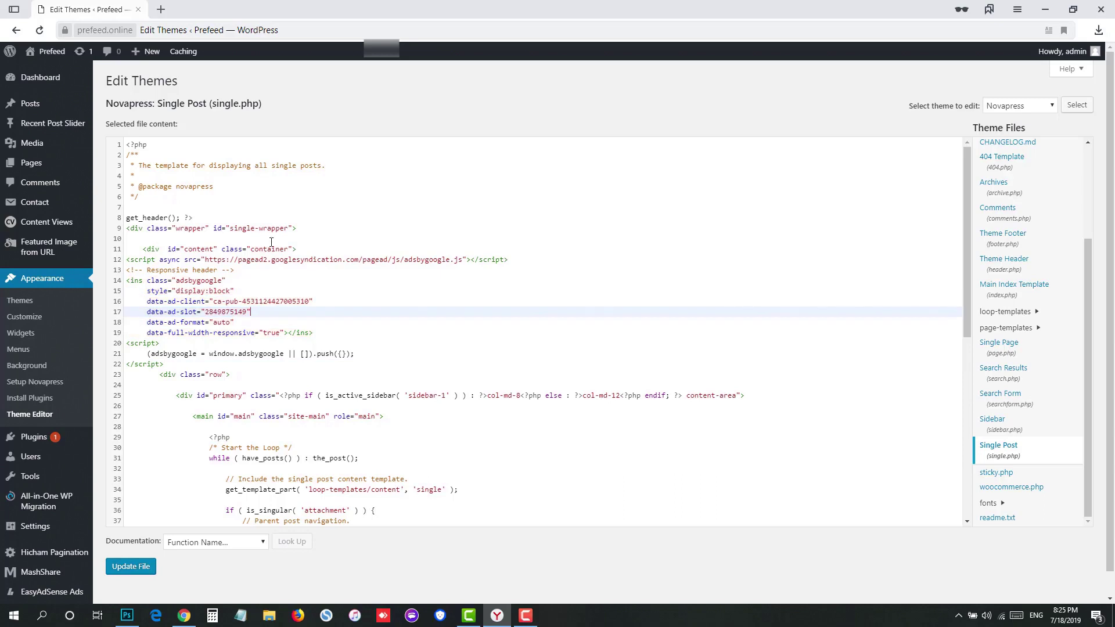
Insert a blank line between the container div and the pasted ad code, and save single.php.
click(306, 250)
key(Return)
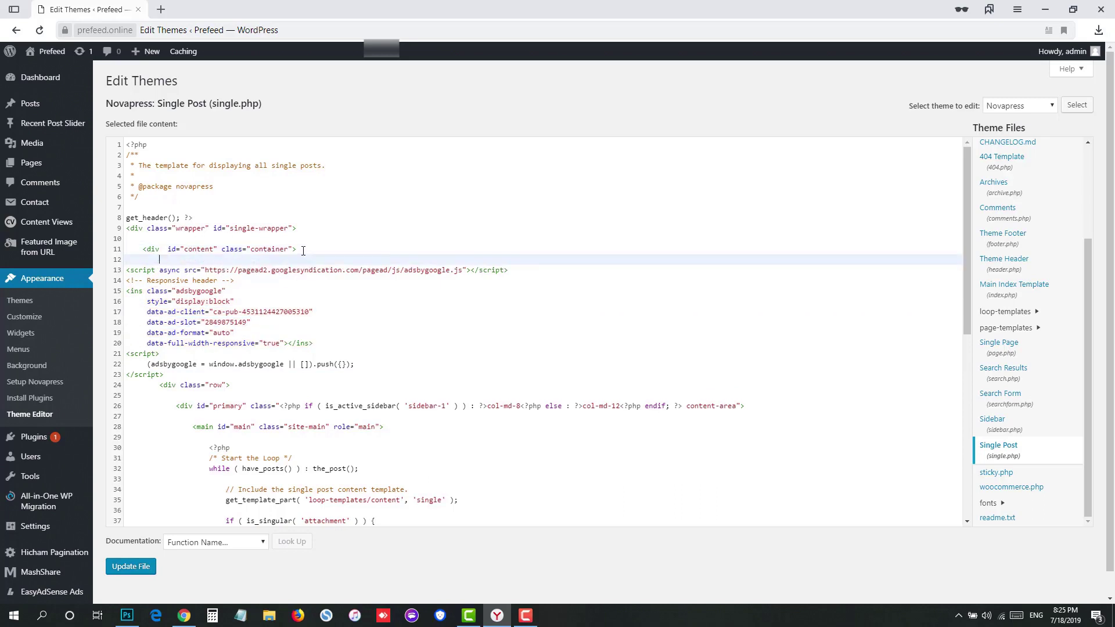
key(Up)
key(Down)
key(Down)
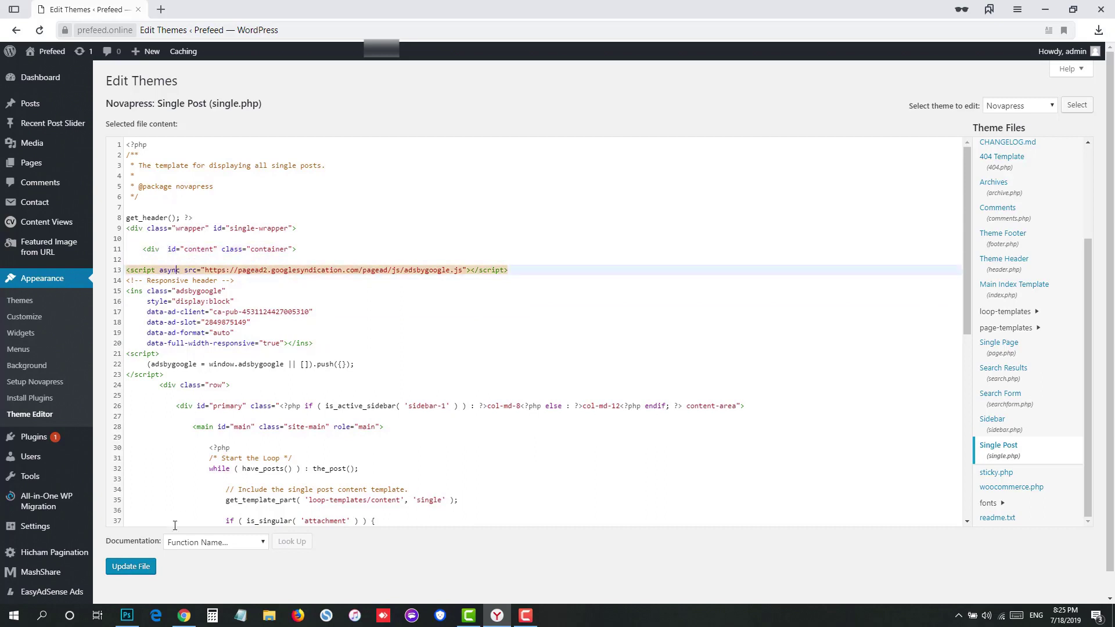
click(143, 567)
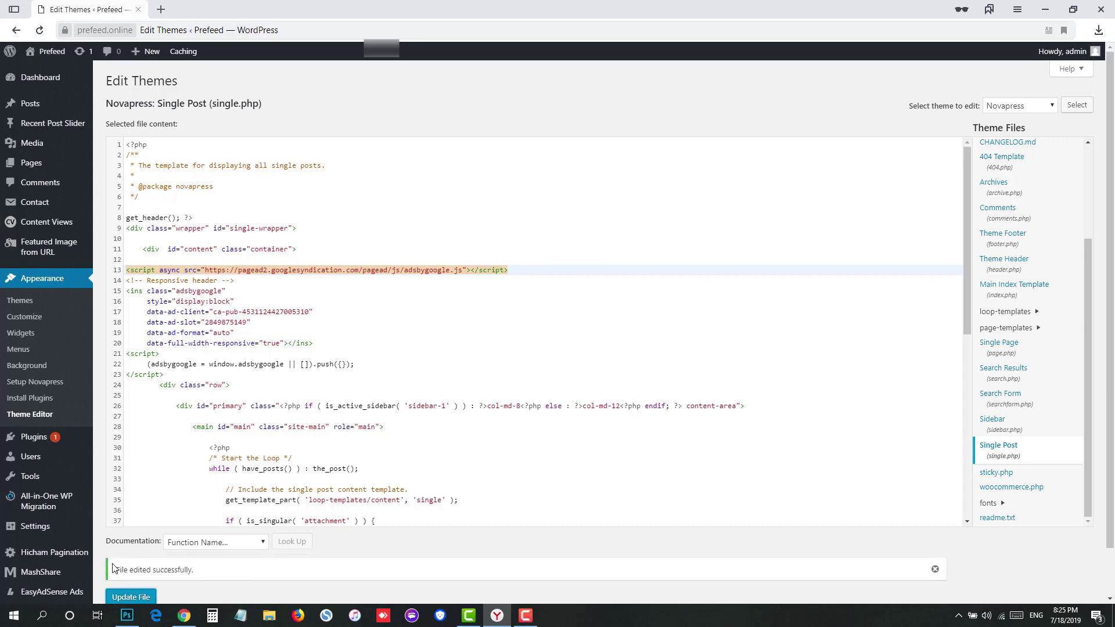
scroll(114, 569, down, 2)
drag(115, 521, 195, 522)
click(154, 521)
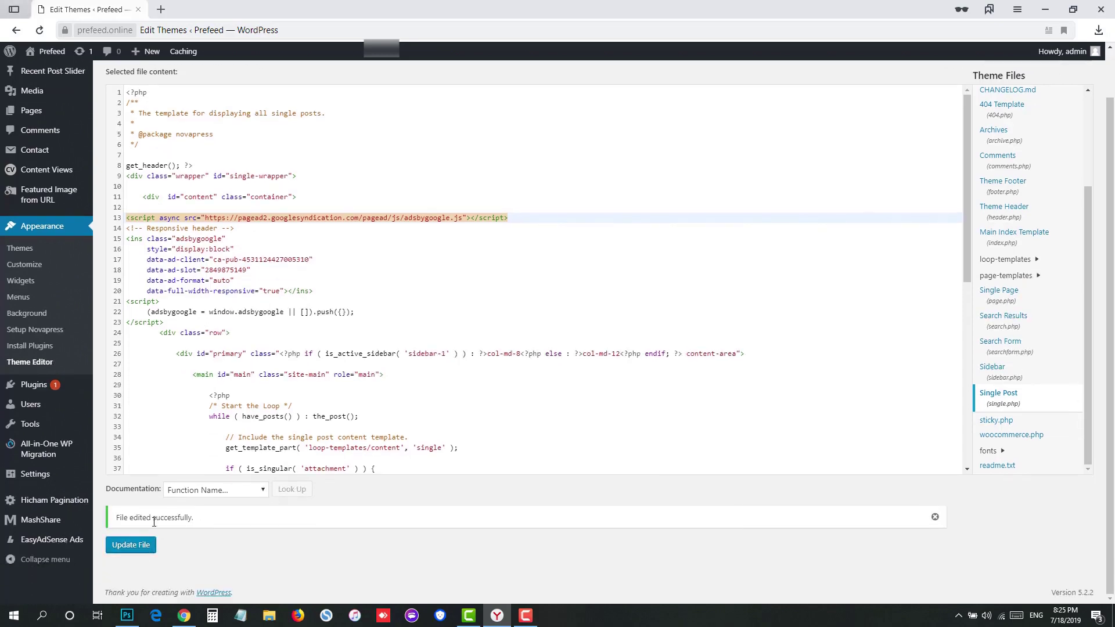
Open the Single Post & Page section of Easy AdSense Ads & Scripts in the theme customizer, at the Below Post Title Ad's mobile code field.
click(26, 267)
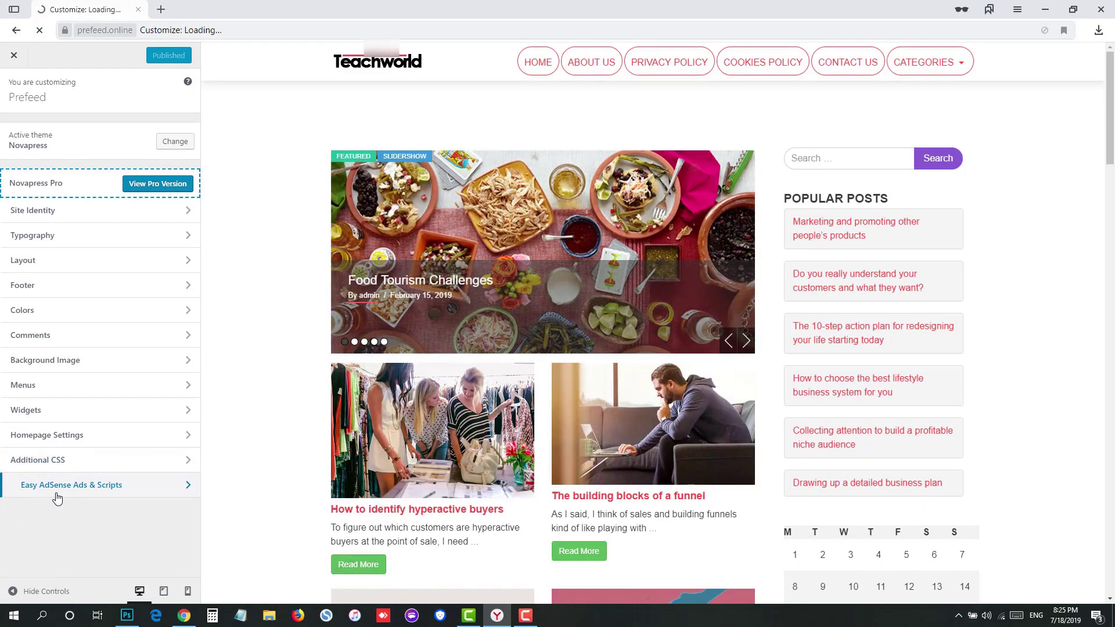
click(57, 494)
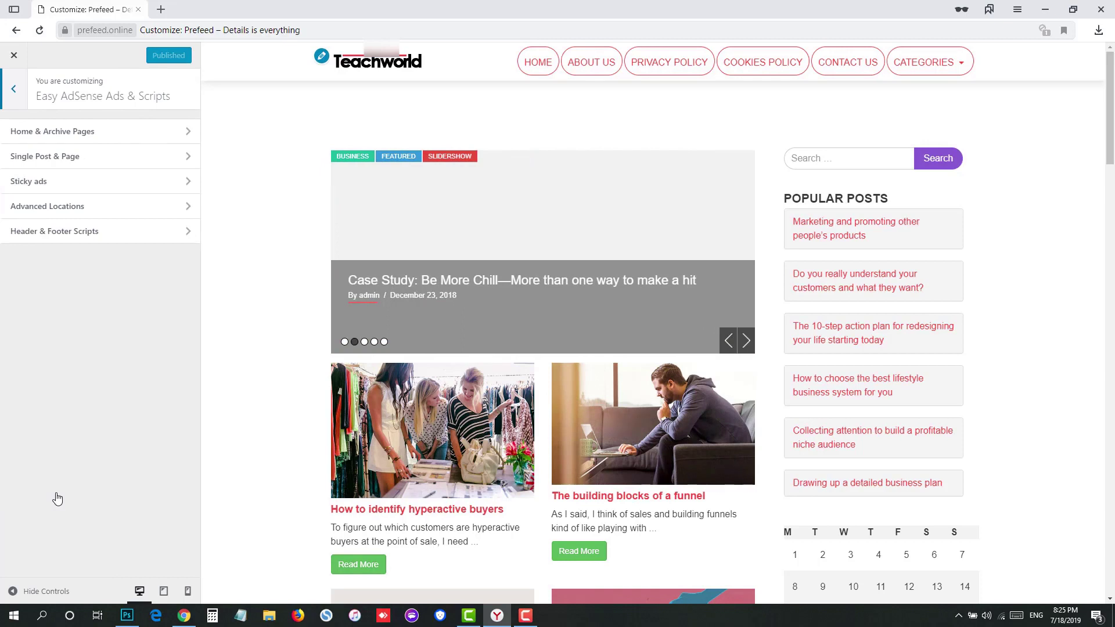
click(51, 163)
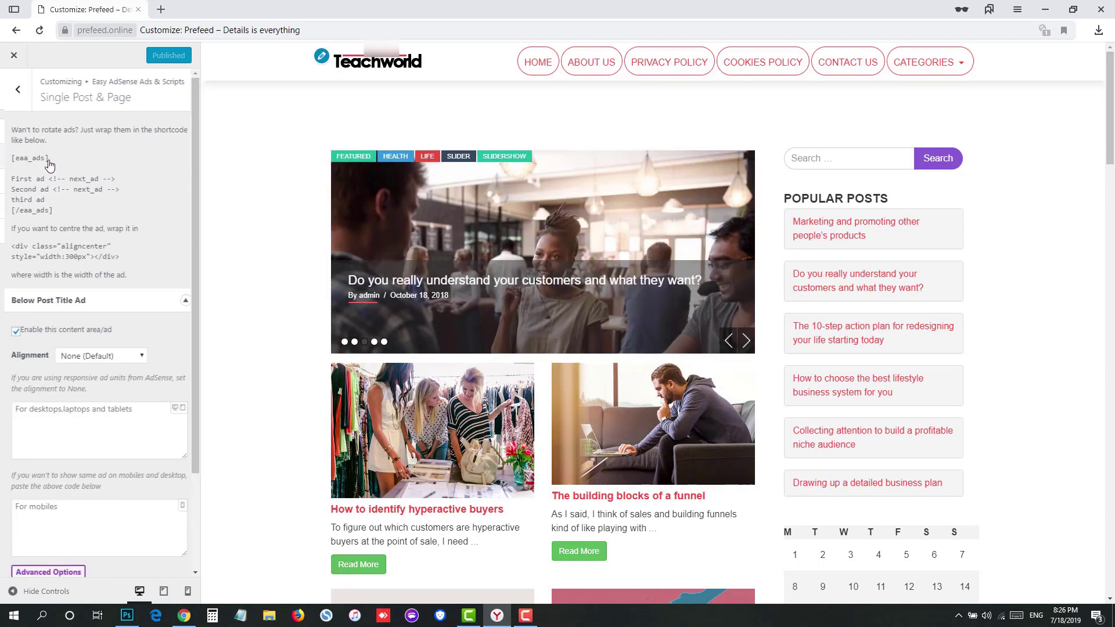
scroll(52, 174, down, 2)
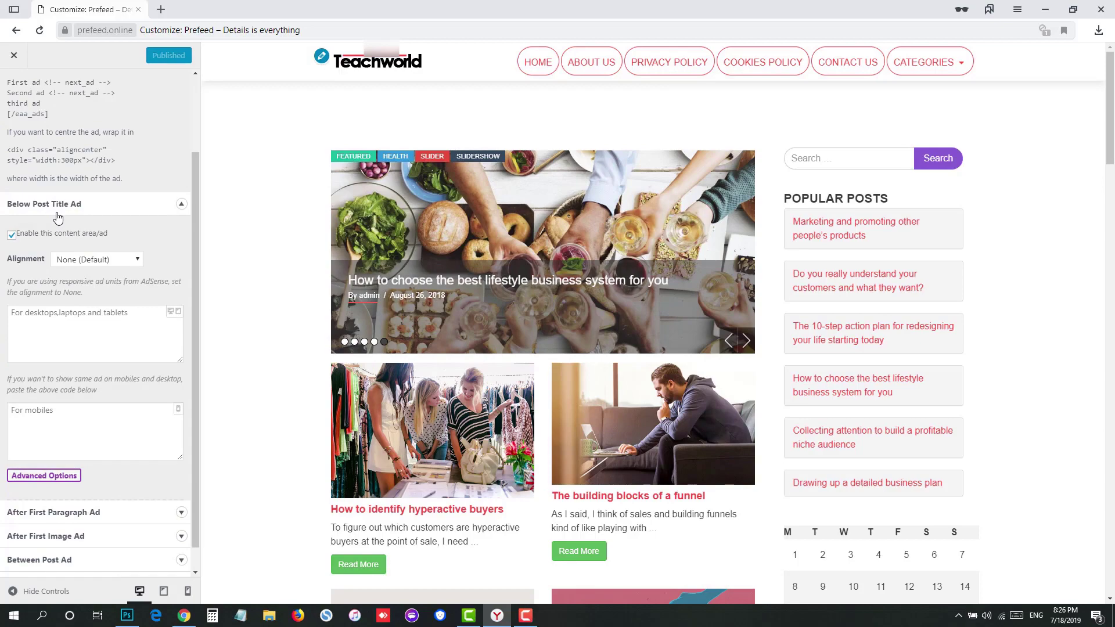
click(87, 428)
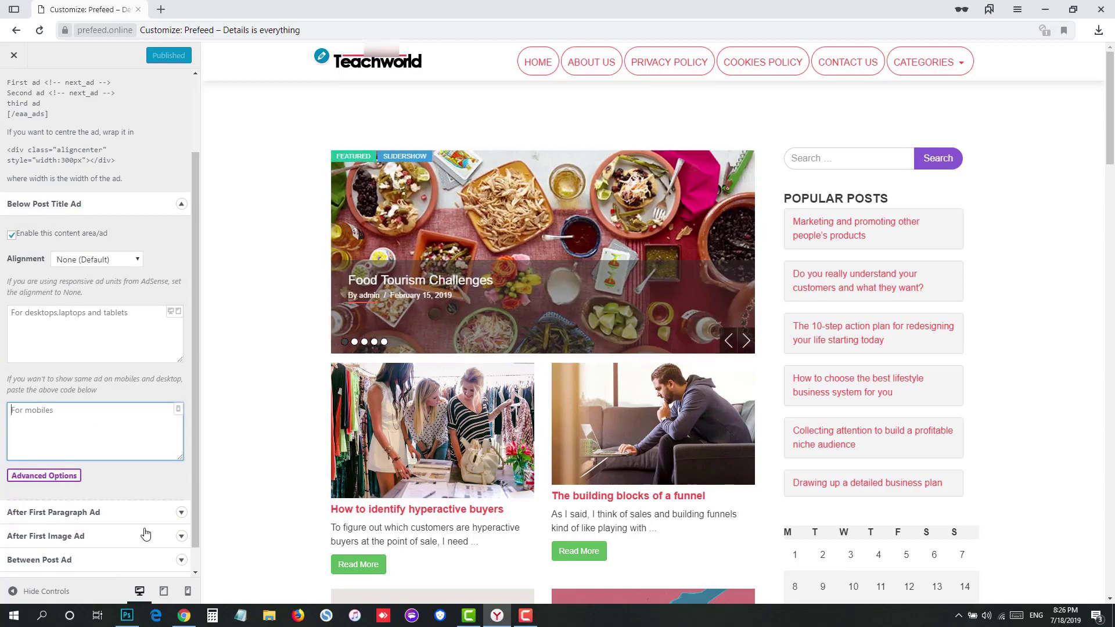
Switch to Google AdSense and copy the HTML code snippet of the "Responsive N2" ad unit.
click(184, 615)
scroll(289, 472, down, 2)
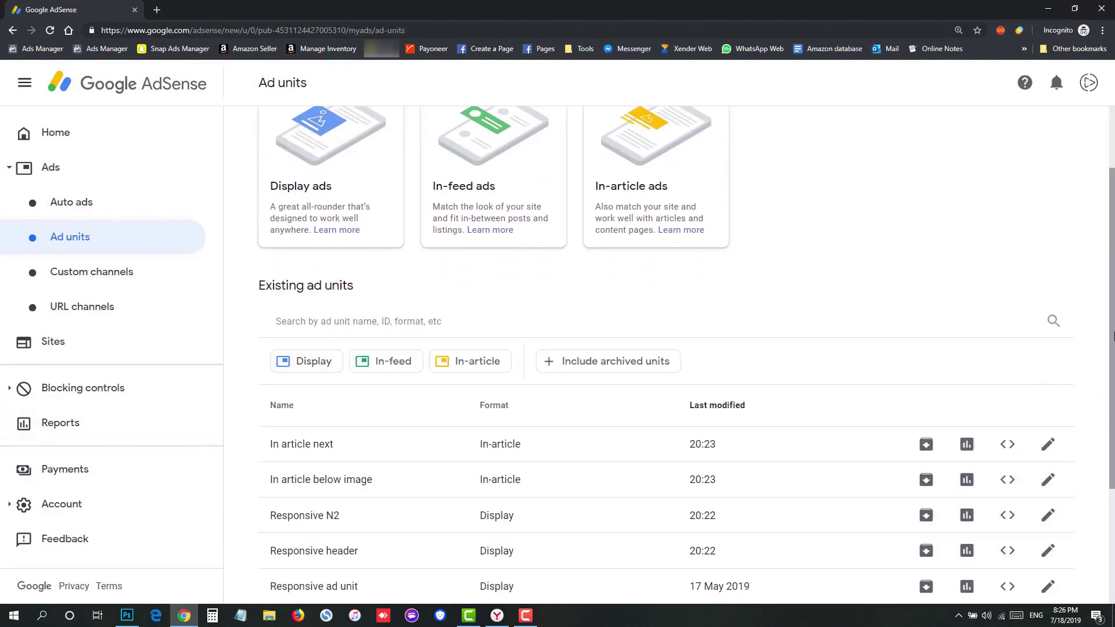
scroll(1112, 334, up, 1)
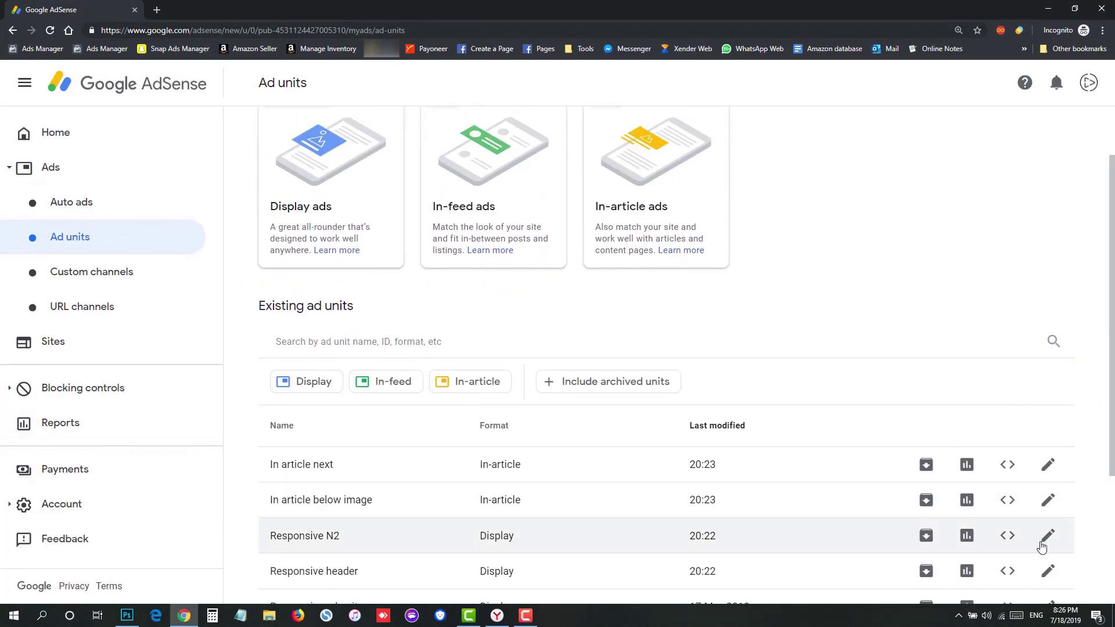
click(1007, 535)
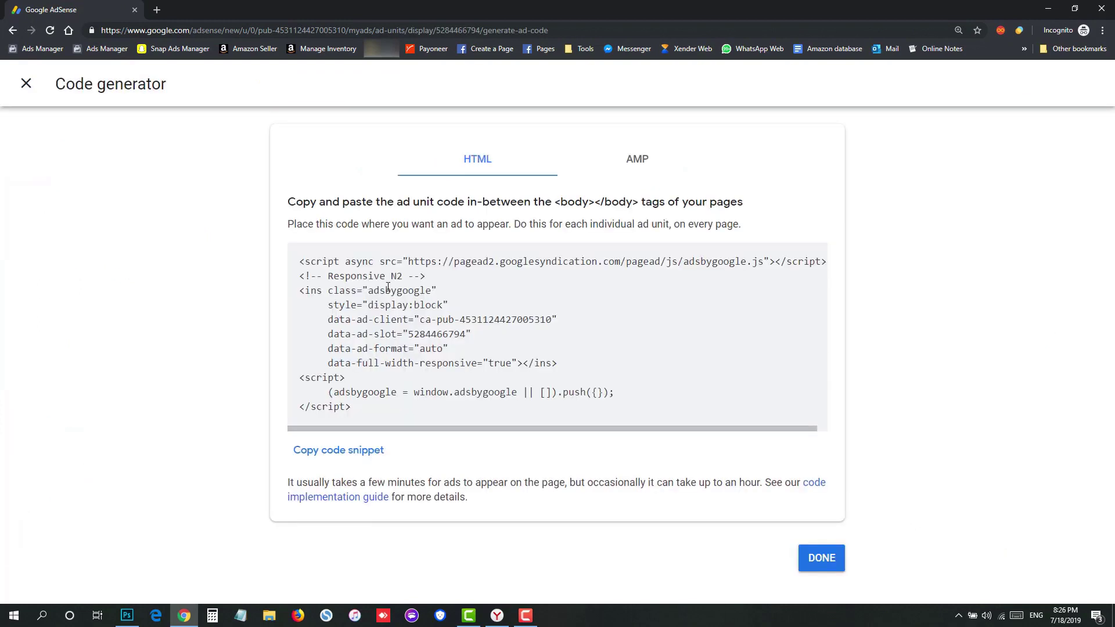
click(342, 452)
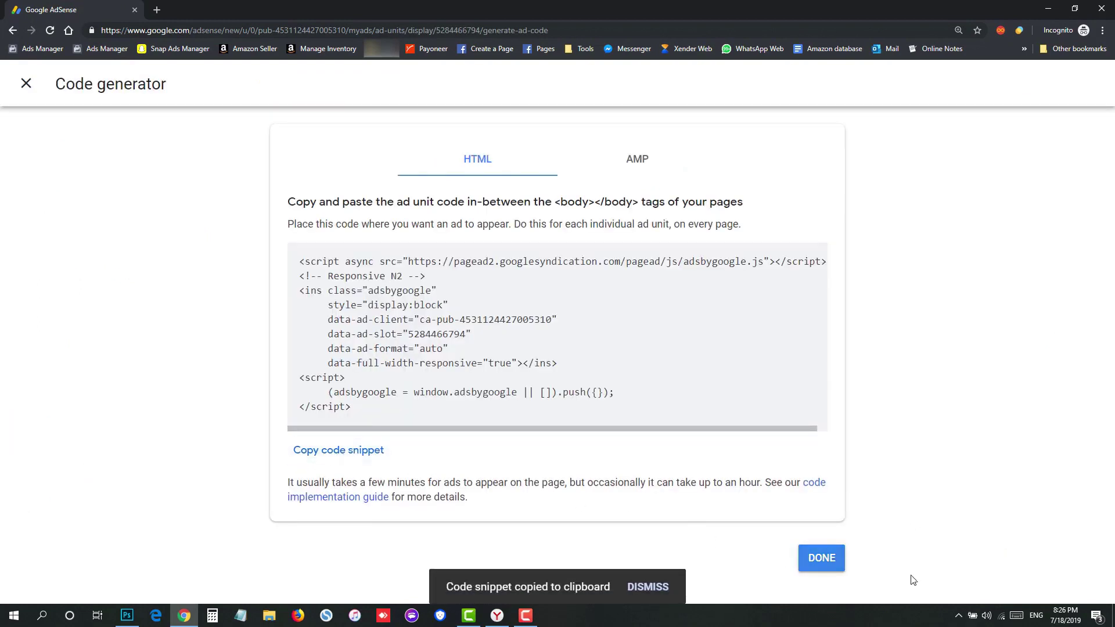
click(816, 558)
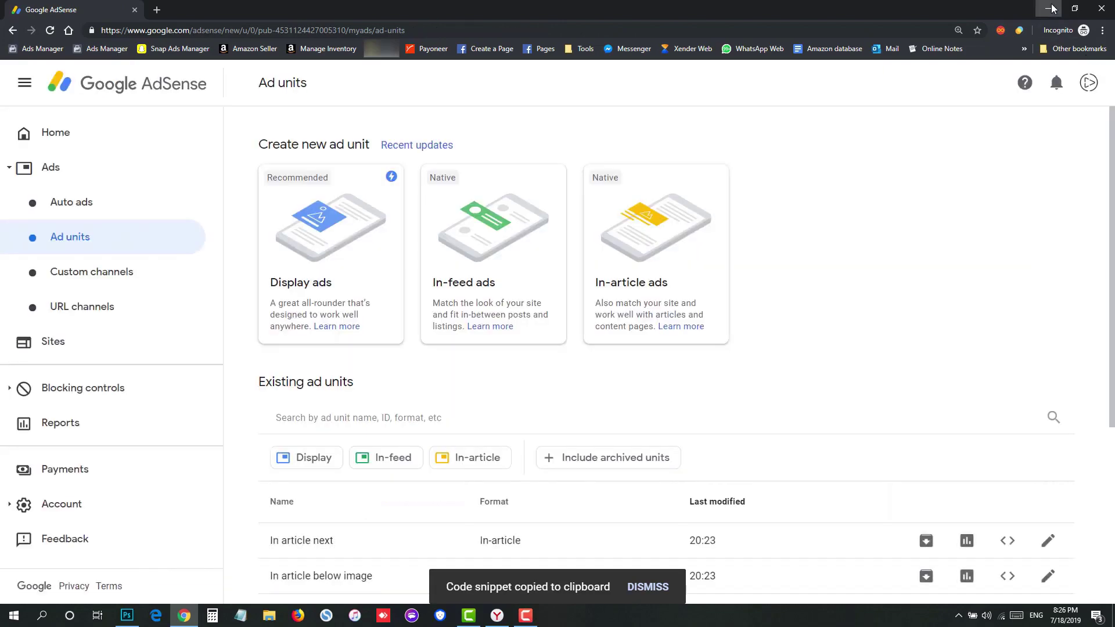
Return to the WordPress customizer, paste the Responsive N2 code into the Below Post Title Ad's mobile field, and check the pasted code.
click(1048, 9)
click(76, 424)
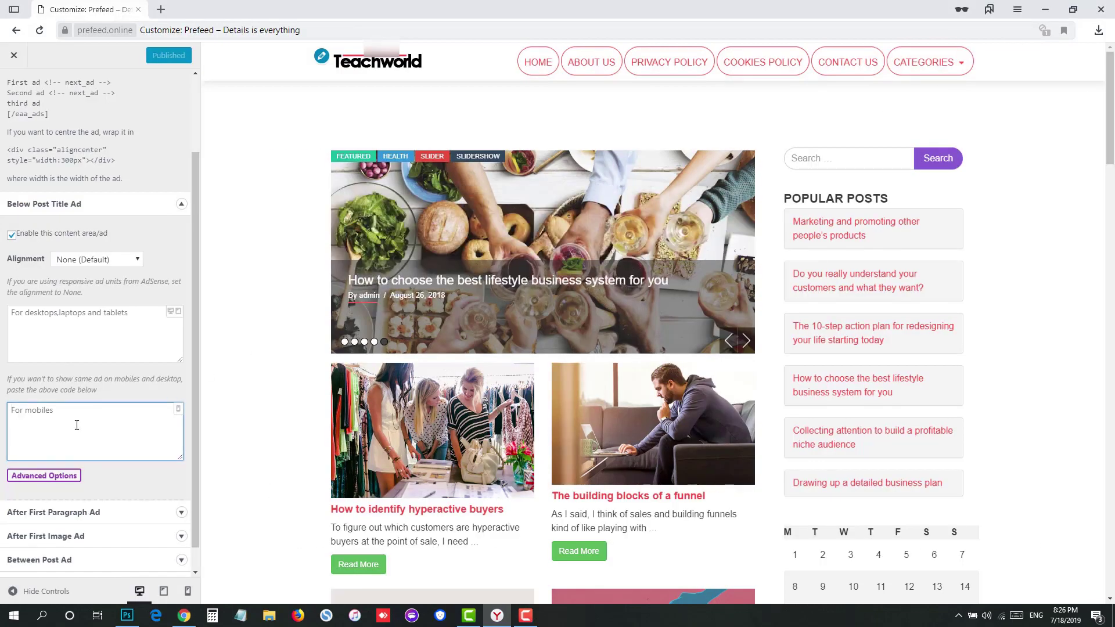
key(ctrl+v)
scroll(72, 430, up, 5)
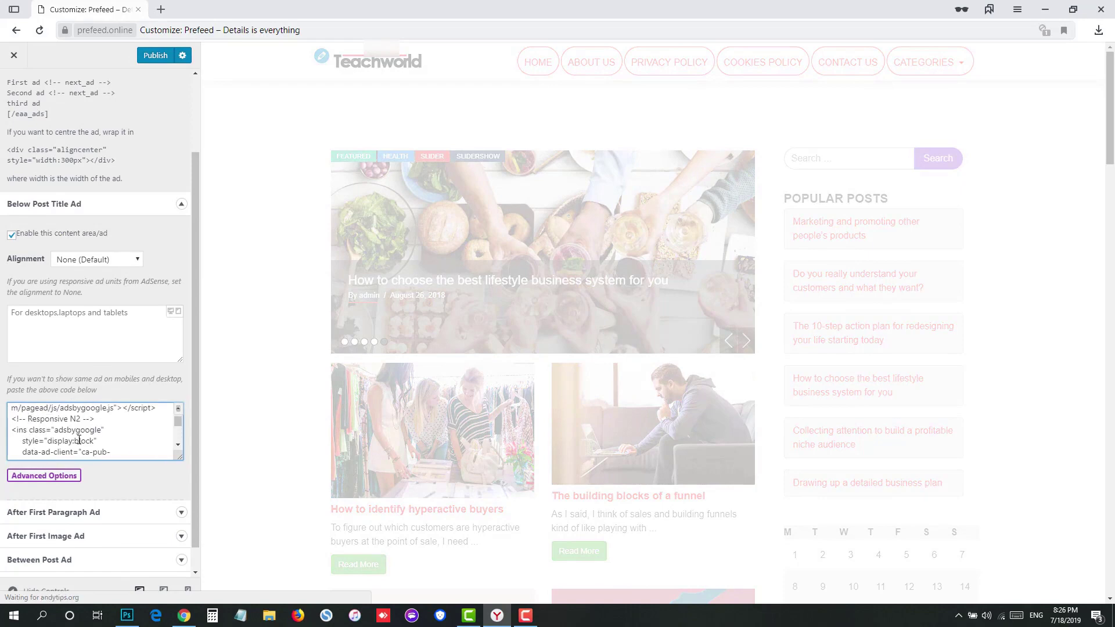
click(50, 335)
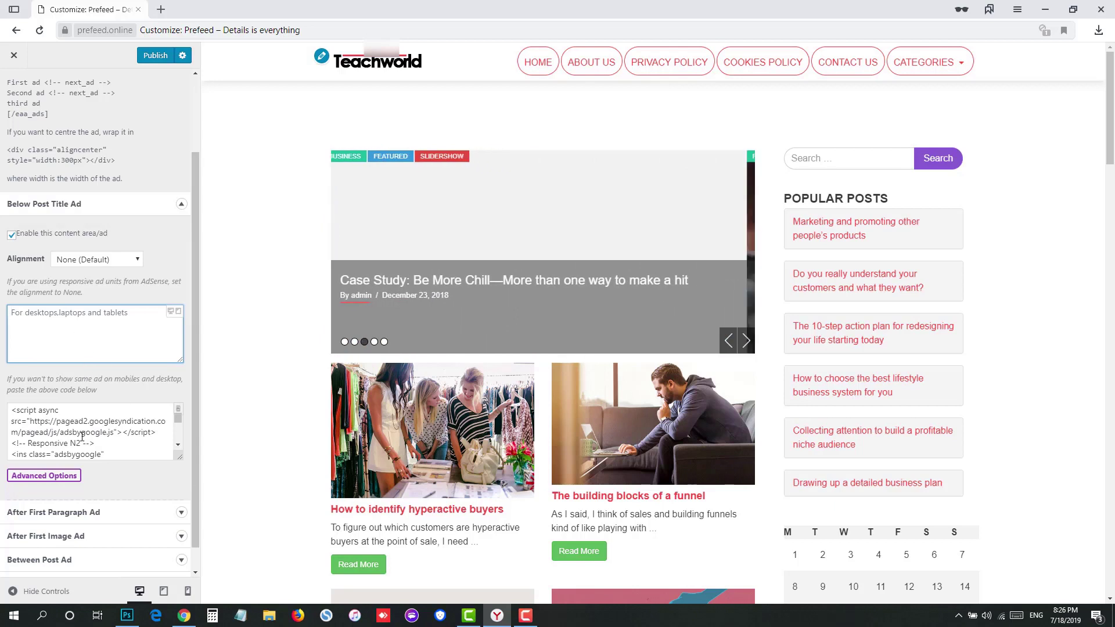
scroll(99, 441, down, 5)
click(104, 445)
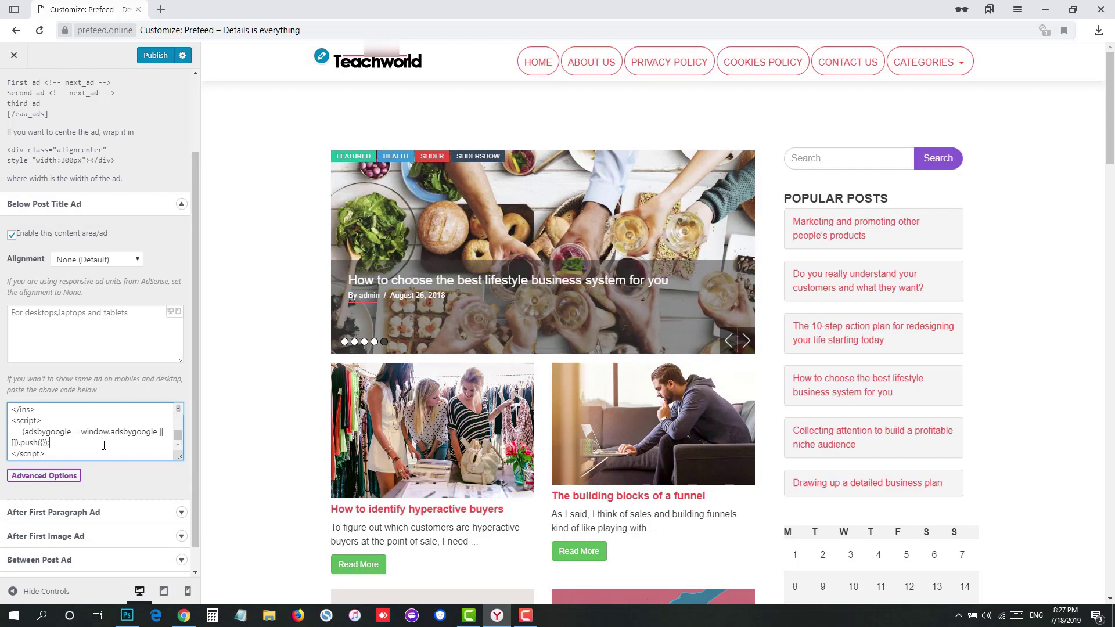
scroll(104, 446, down, 1)
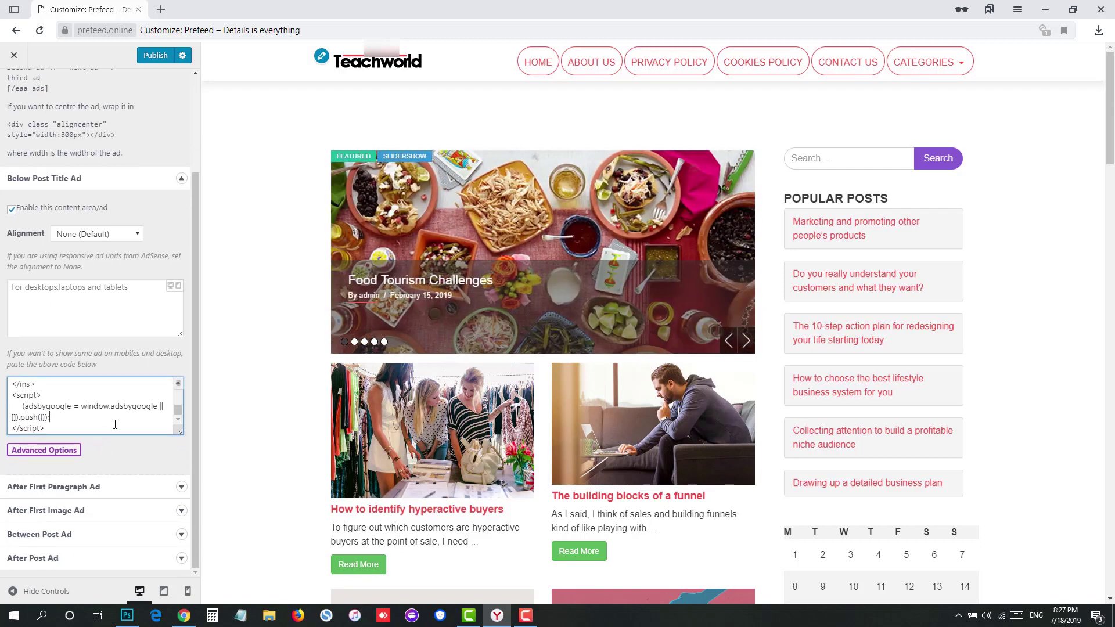
scroll(115, 424, up, 3)
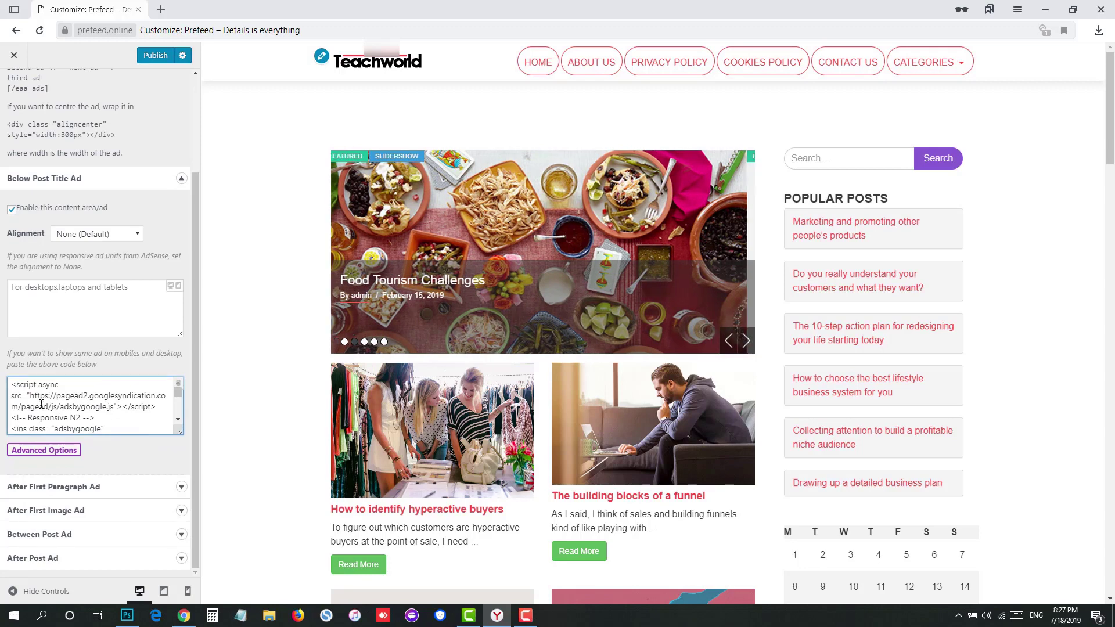
click(81, 284)
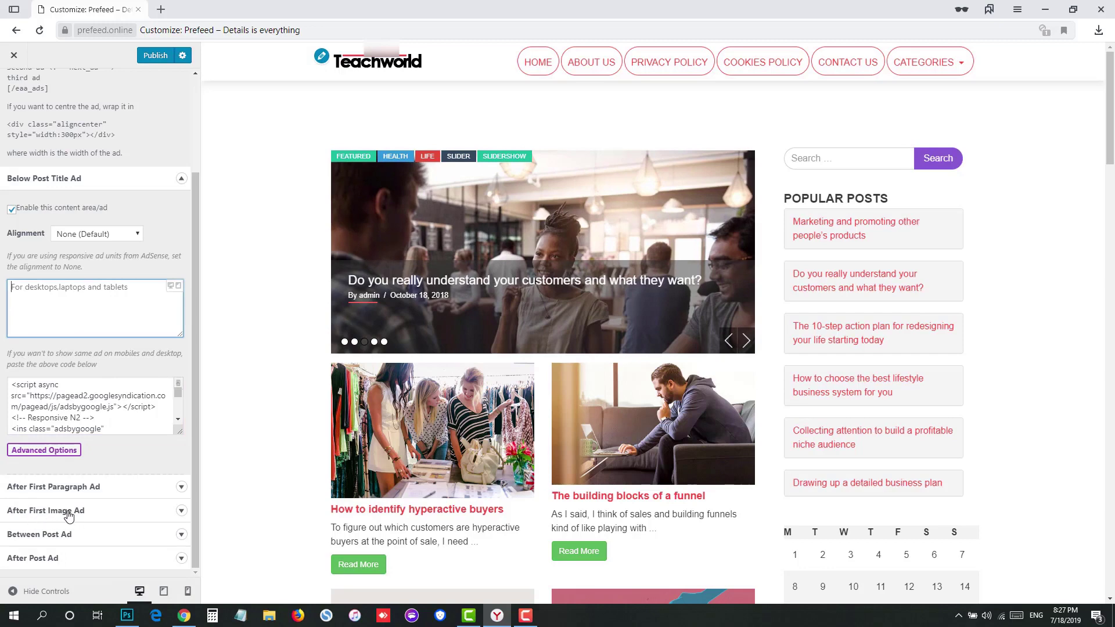
Expand the After First Image Ad settings, and copy the code snippet of the "In article below image" ad unit from Google AdSense.
click(69, 511)
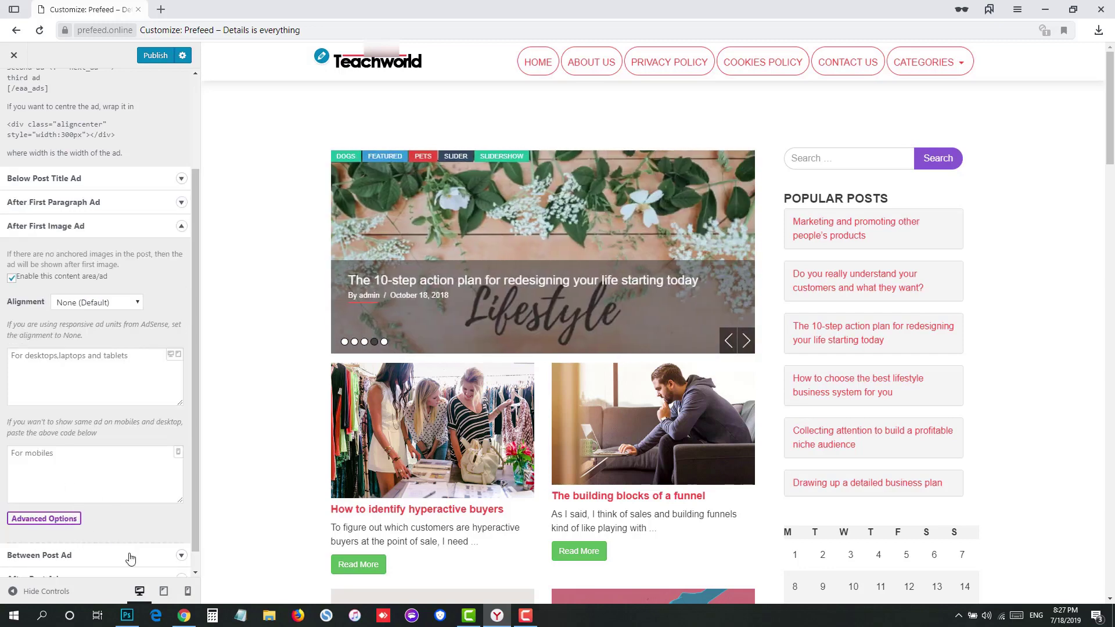
click(191, 607)
scroll(322, 428, down, 2)
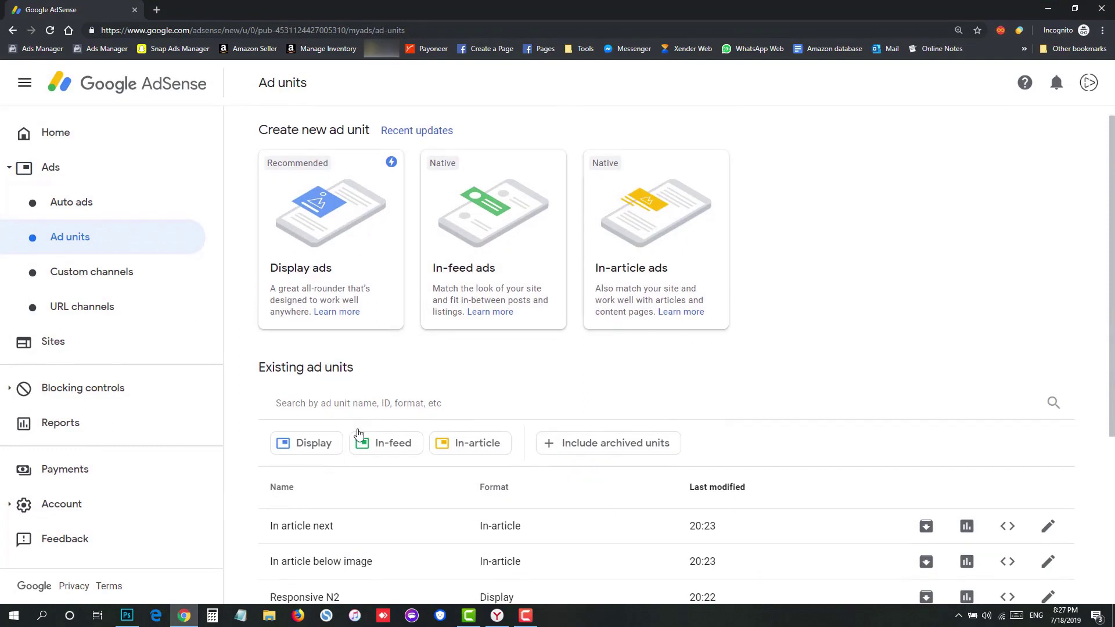
drag(291, 479, 357, 499)
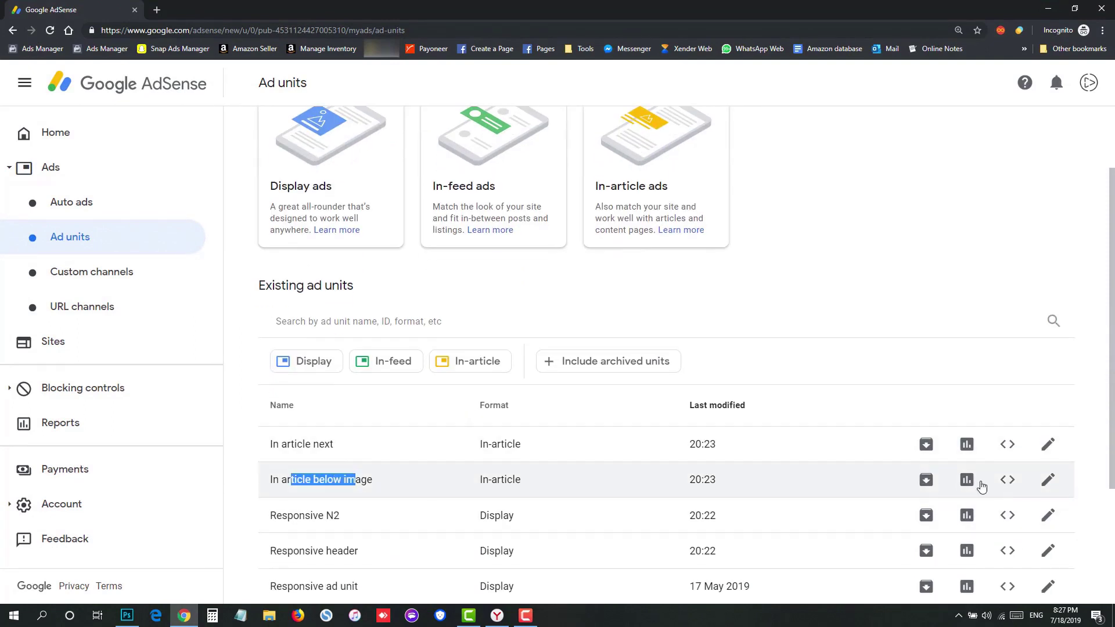
click(273, 482)
triple_click(277, 486)
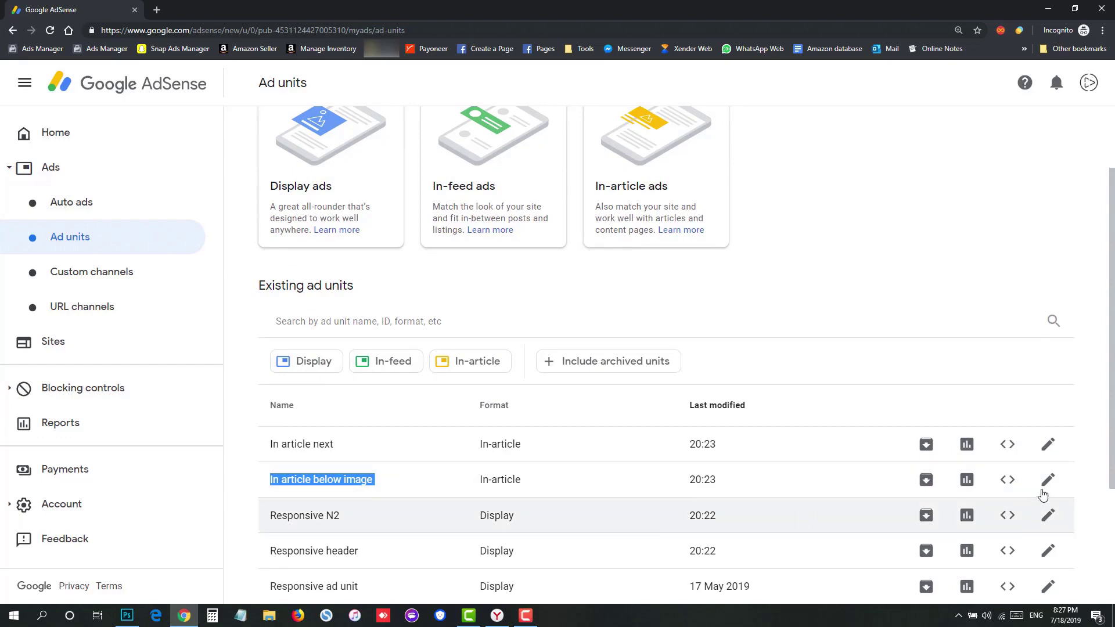
click(1011, 481)
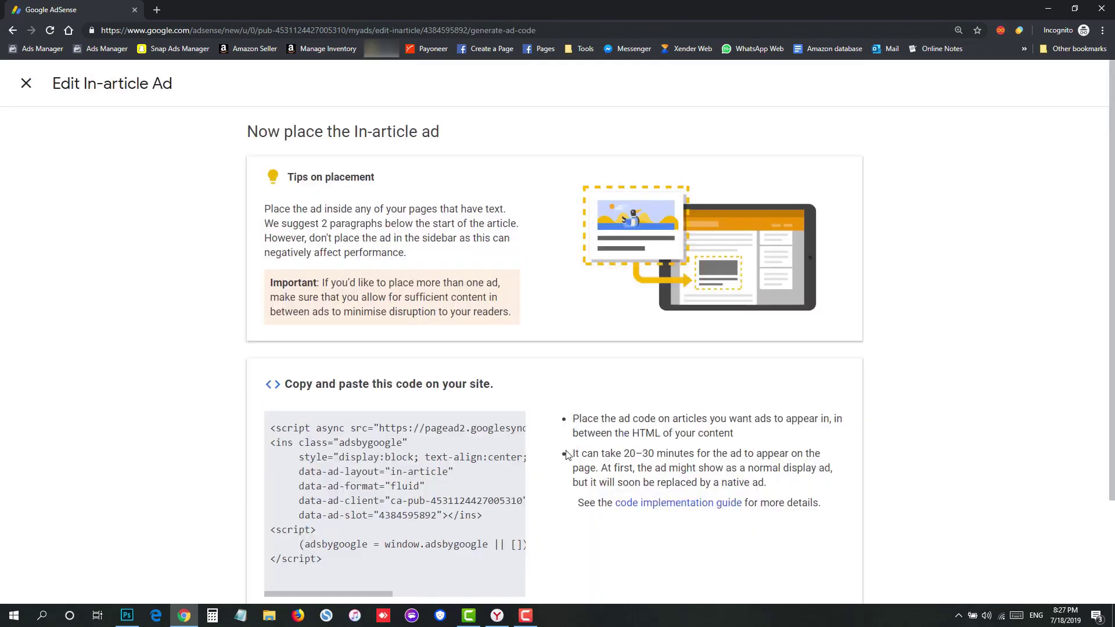
scroll(557, 468, down, 2)
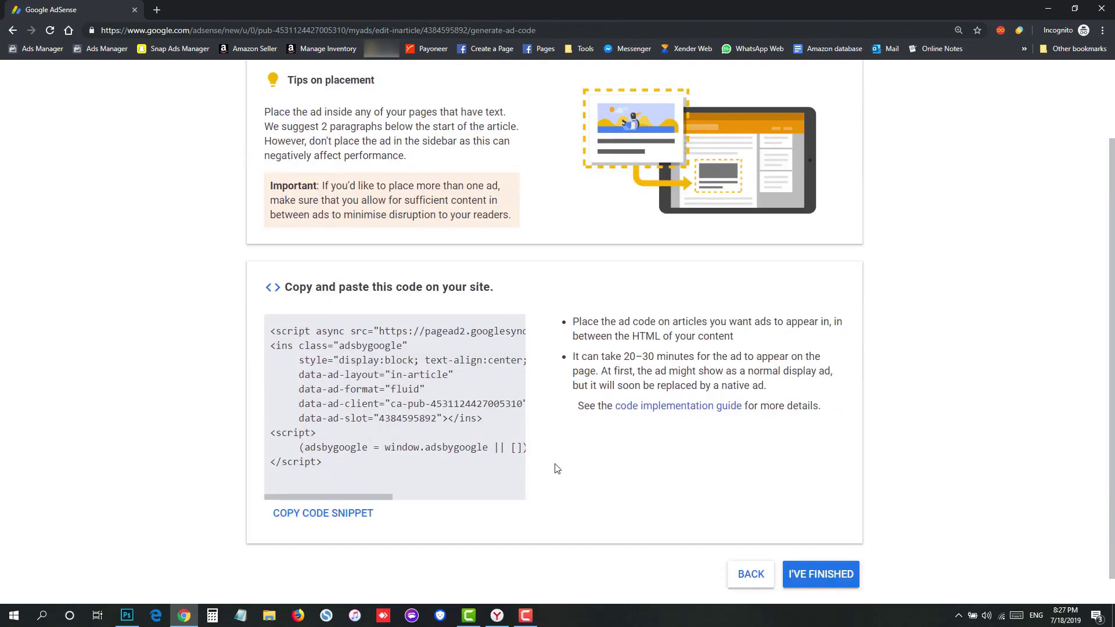
click(341, 525)
Return to the WordPress customizer and paste the "In article below image" code into the After First Image Ad's mobile field.
click(1047, 9)
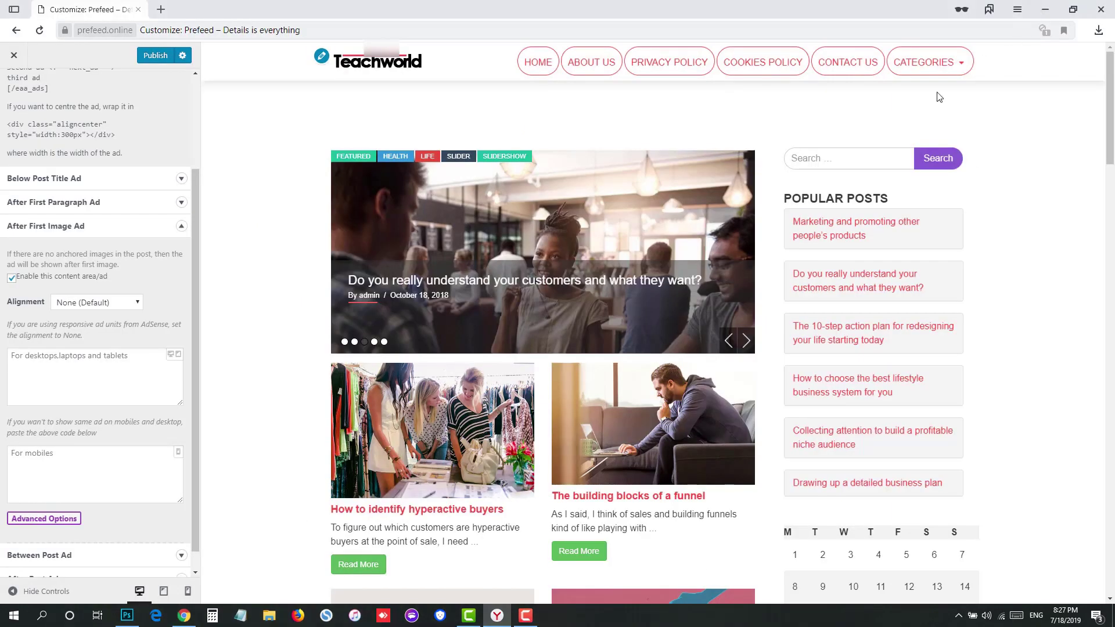
click(62, 465)
key(ctrl+v)
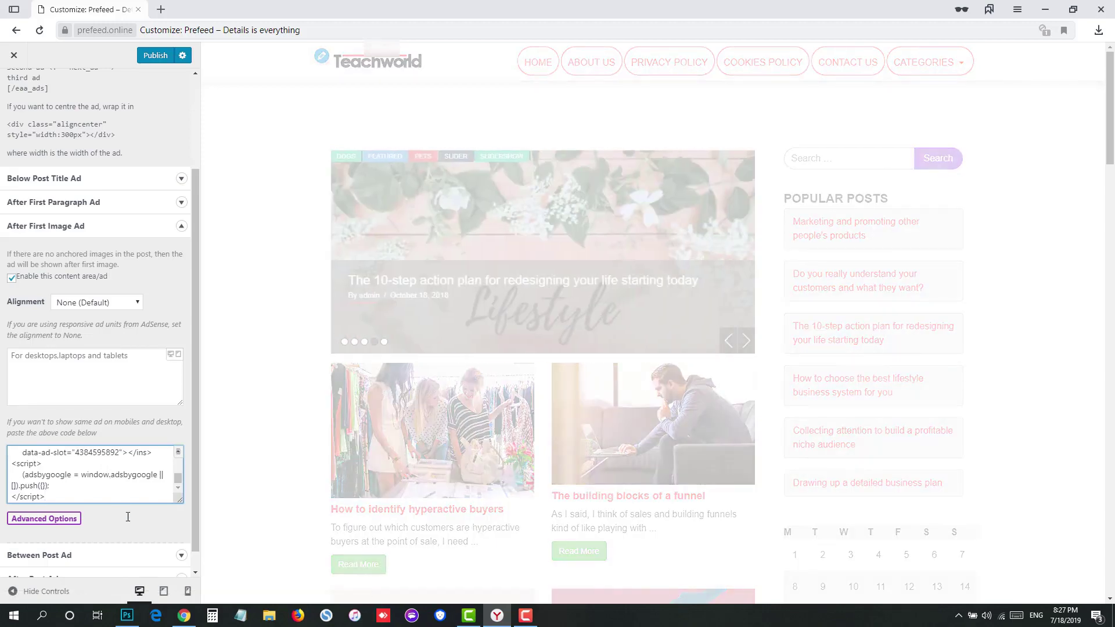
Expand the After Post Ad settings, switch to Google AdSense and finish the open in-article ad to return to the ad units list.
scroll(107, 481, down, 1)
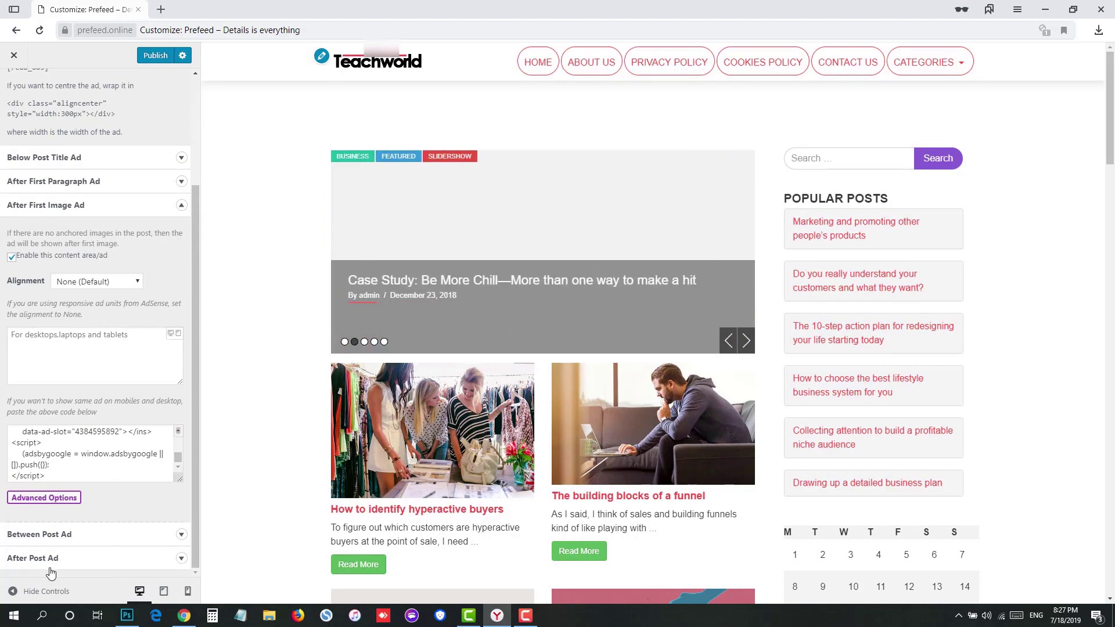
click(45, 562)
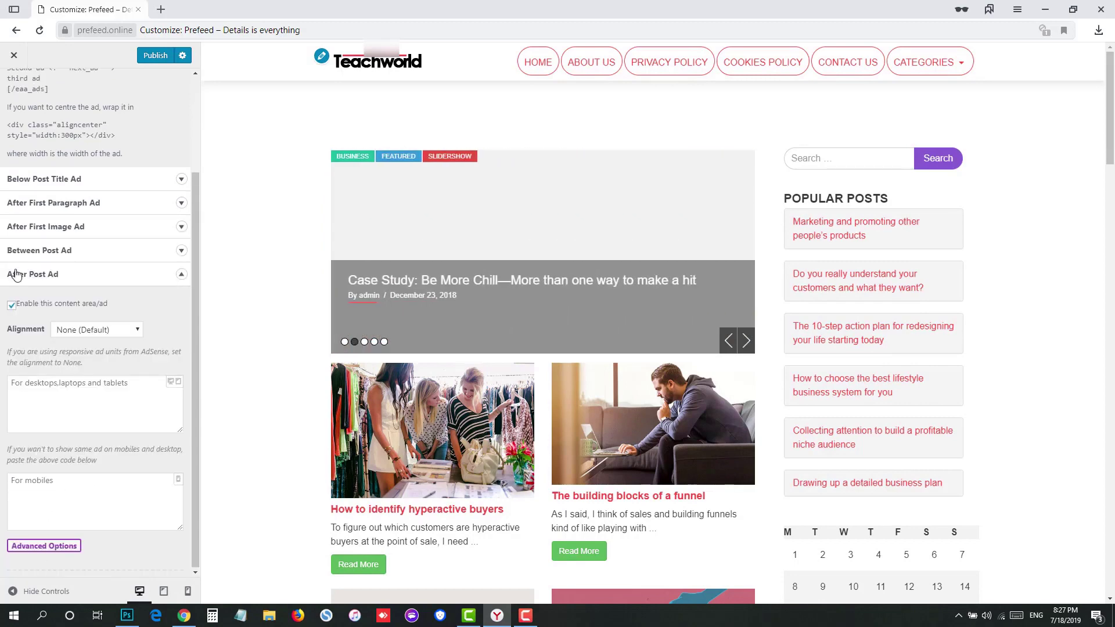
click(183, 616)
click(806, 575)
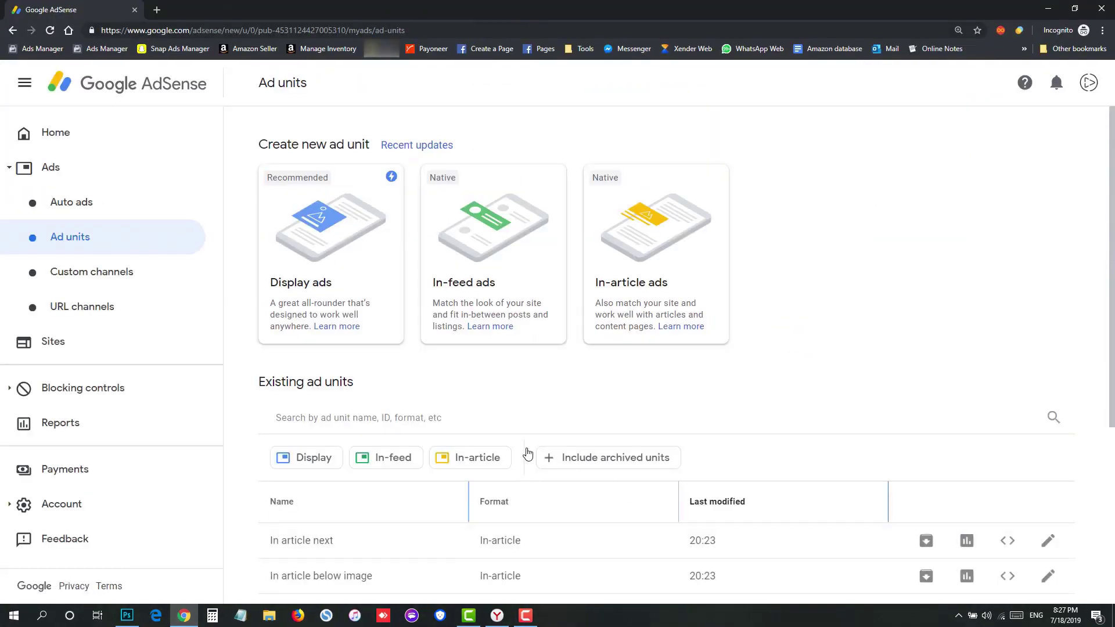